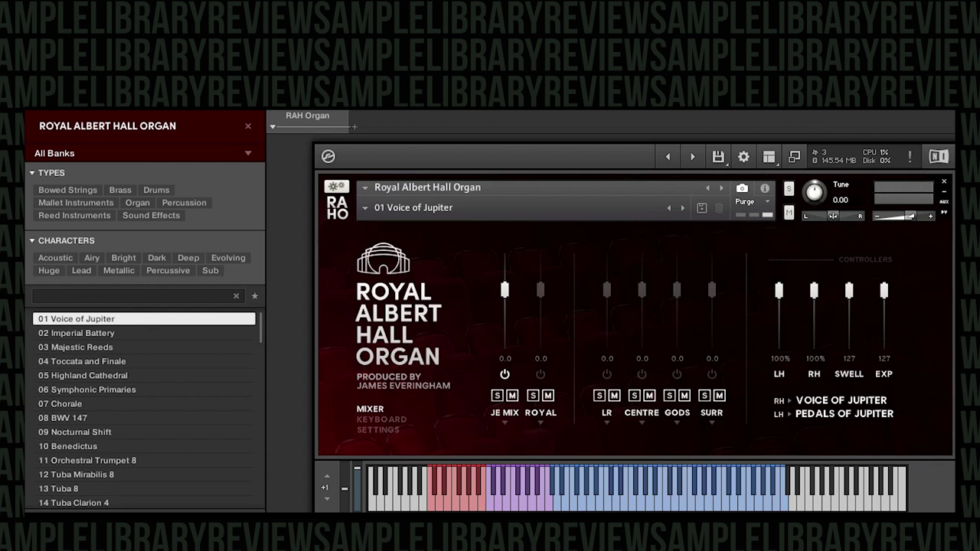
pyautogui.scroll(-4, 93, 398)
pyautogui.scroll(-3, 115, 398)
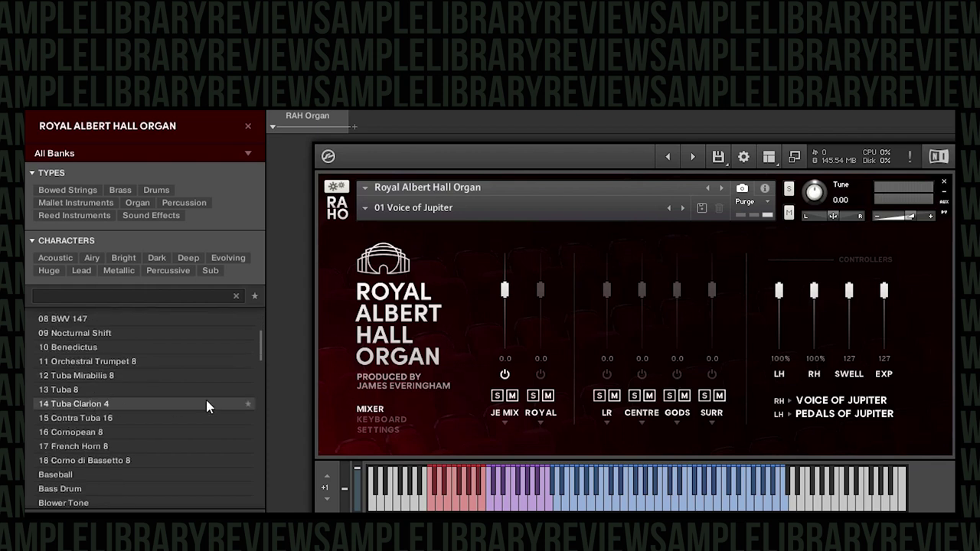
pyautogui.scroll(2, 132, 403)
pyautogui.scroll(2, 133, 403)
pyautogui.scroll(-4, 132, 403)
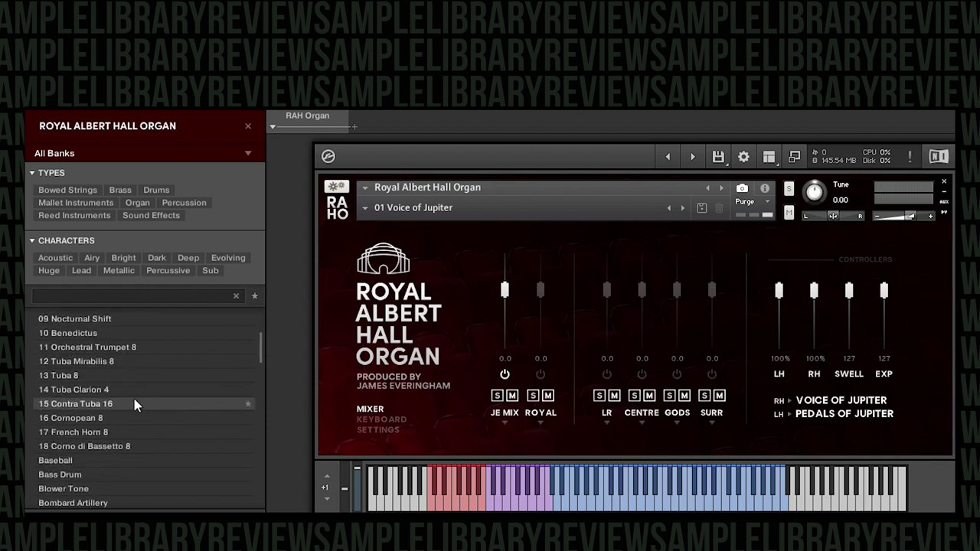
pyautogui.scroll(-4, 133, 413)
pyautogui.scroll(-4, 133, 418)
pyautogui.scroll(-4, 133, 429)
pyautogui.scroll(-5, 168, 440)
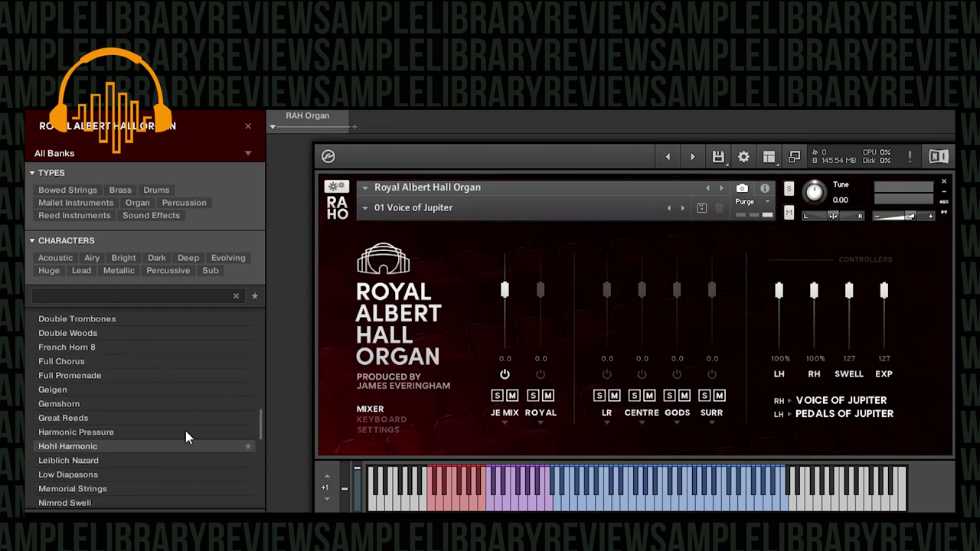
pyautogui.scroll(-2, 230, 429)
pyautogui.scroll(-5, 260, 429)
pyautogui.scroll(-4, 261, 429)
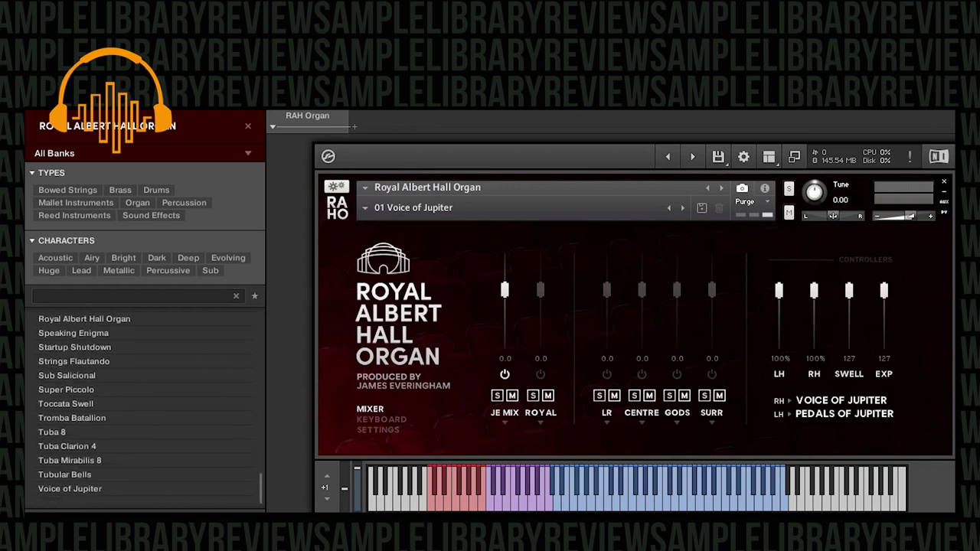
pyautogui.scroll(8, 261, 388)
pyautogui.scroll(8, 261, 389)
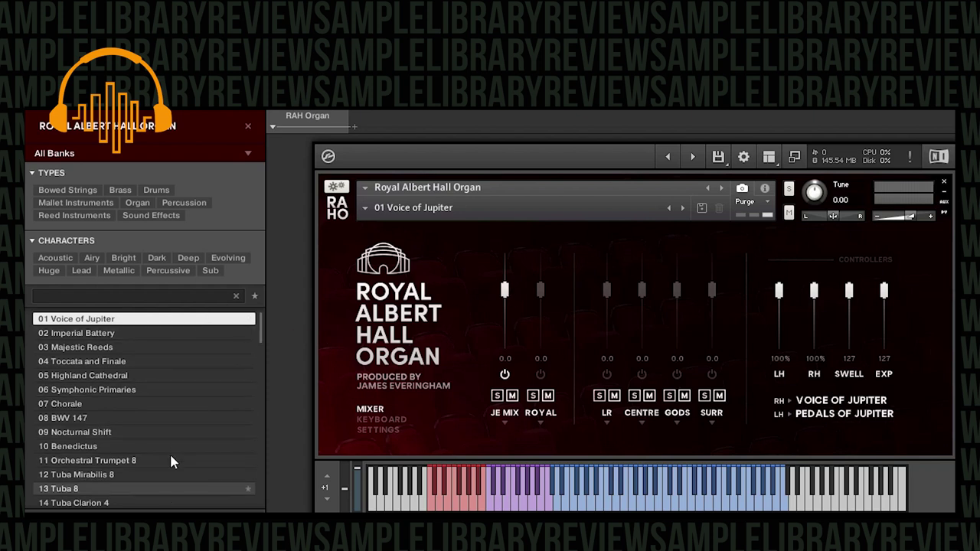
# - Open the right-hand manual patches, try Memorial Strings, then load Bombard Artillery
pyautogui.click(839, 400)
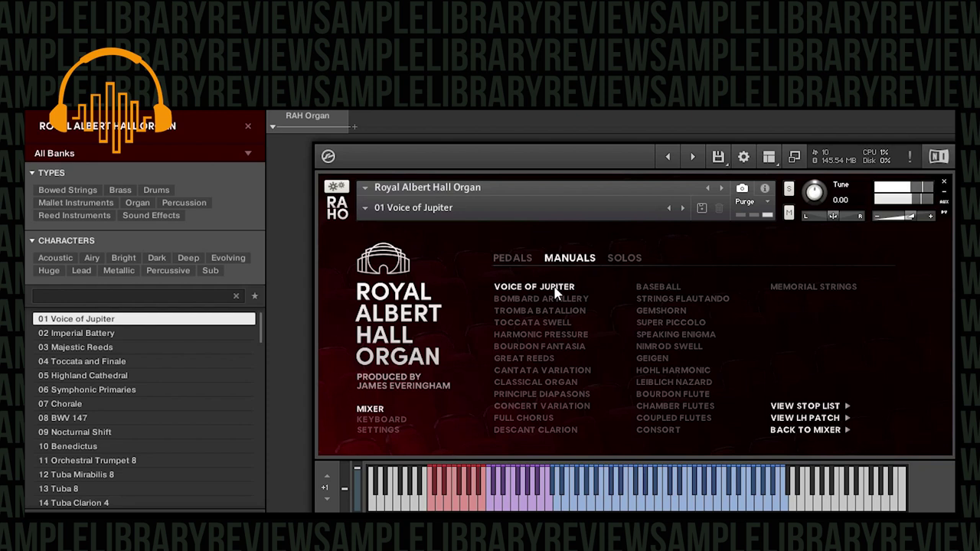
pyautogui.click(847, 285)
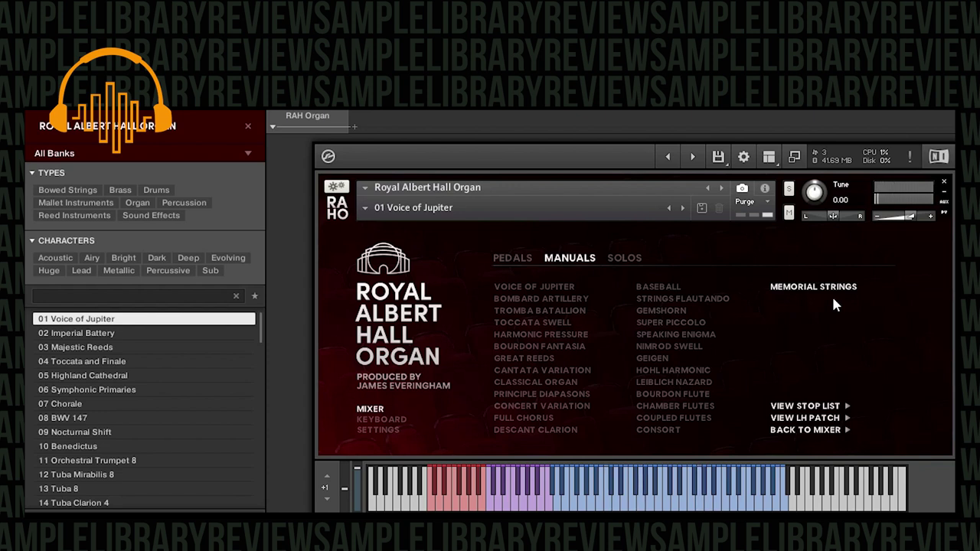
pyautogui.click(586, 299)
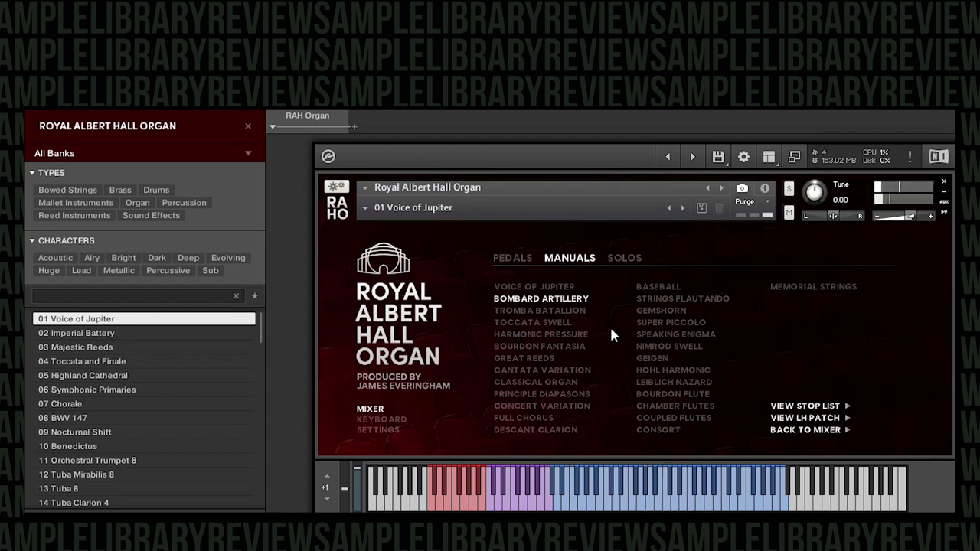
# - Audition Tromba Batallion, then settle on Harmonic Pressure for the right-hand manual
pyautogui.click(571, 311)
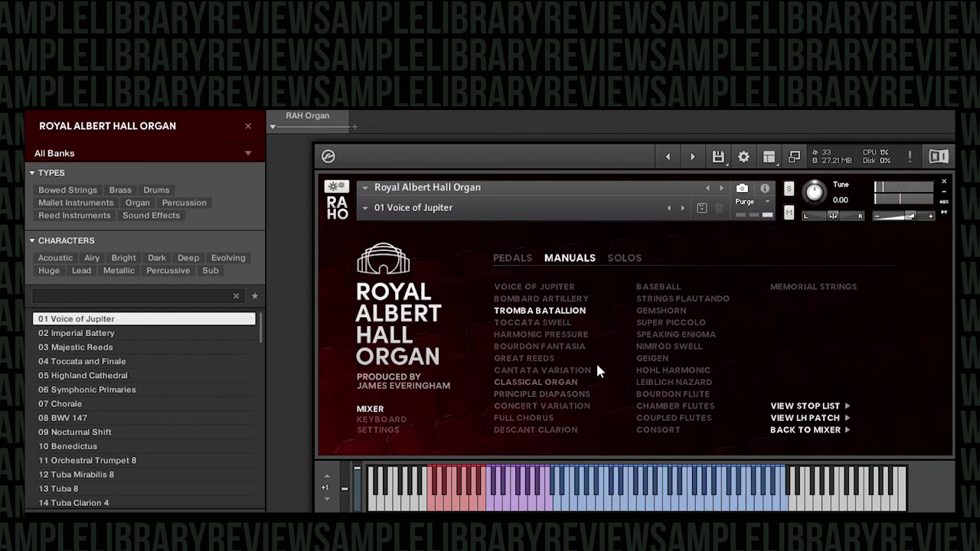
pyautogui.click(585, 335)
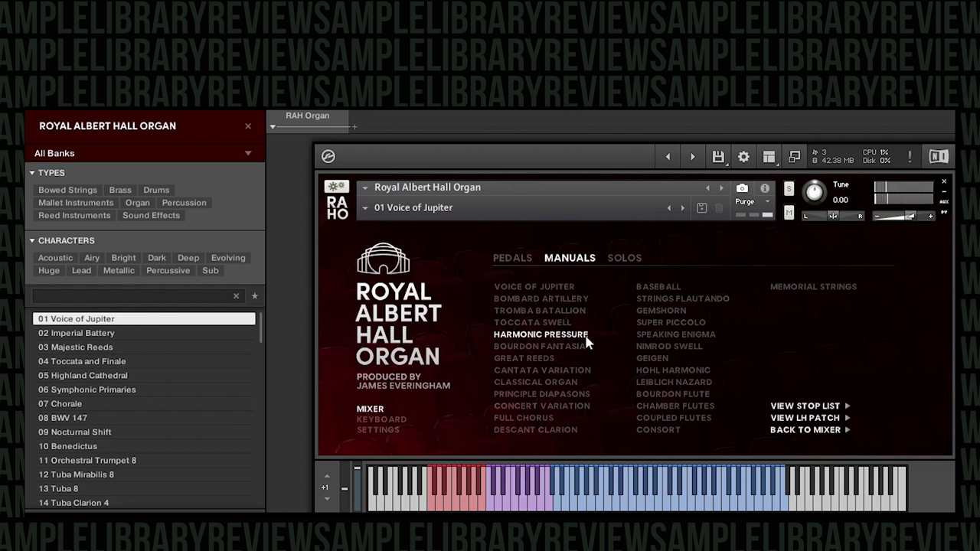
# - Try Classical Organ and Full Chorus, then load Super Piccolo on the right hand
pyautogui.click(567, 381)
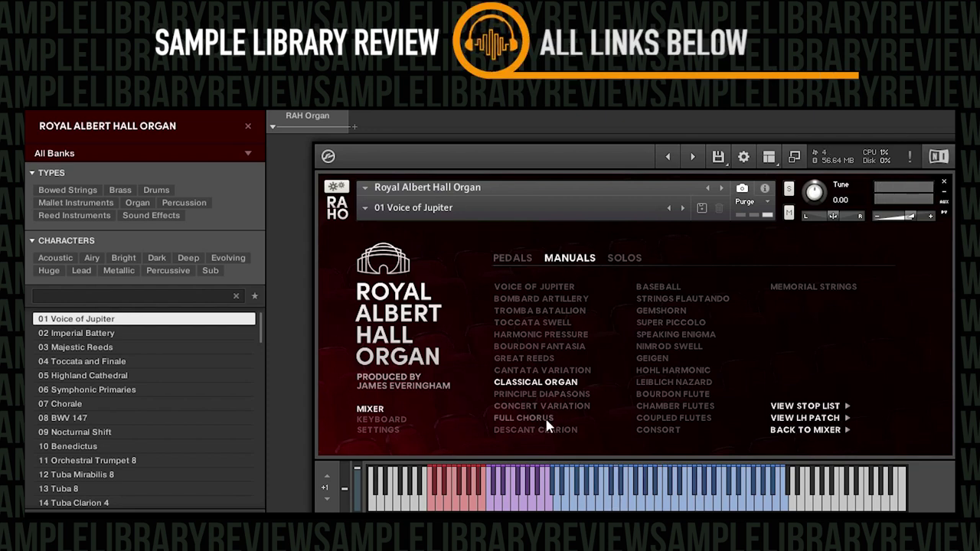
pyautogui.click(556, 416)
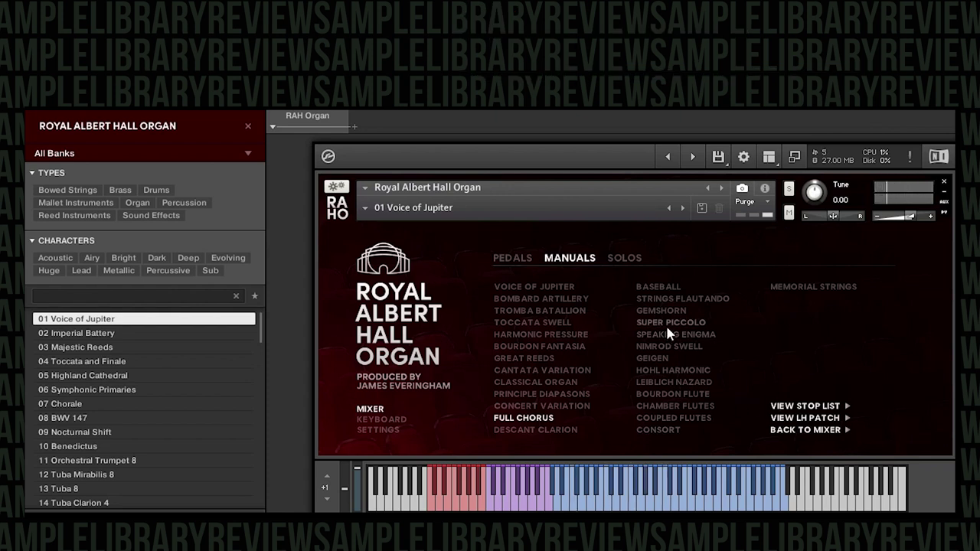
pyautogui.click(666, 324)
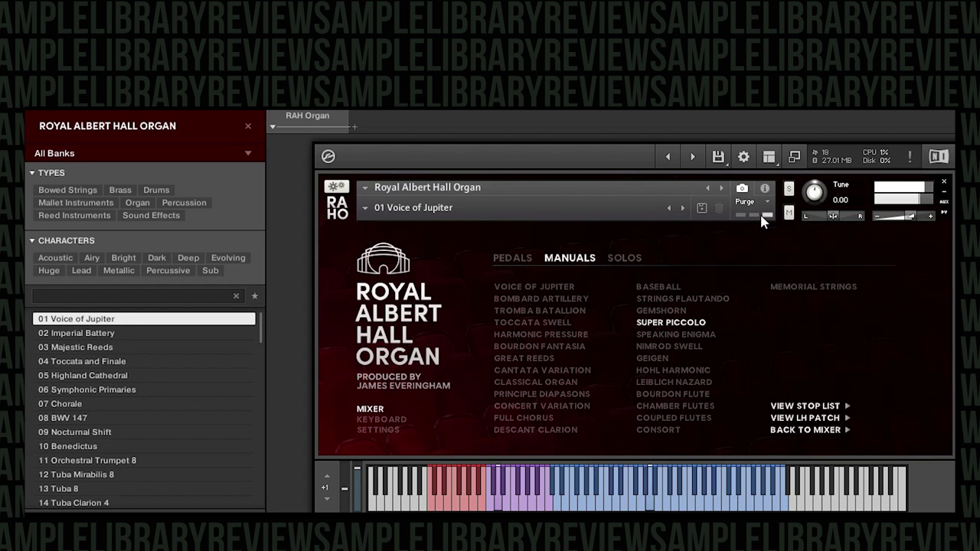
# - Try Hohl Harmonic, then load Chamber Flutes as the right-hand manual patch
pyautogui.click(675, 369)
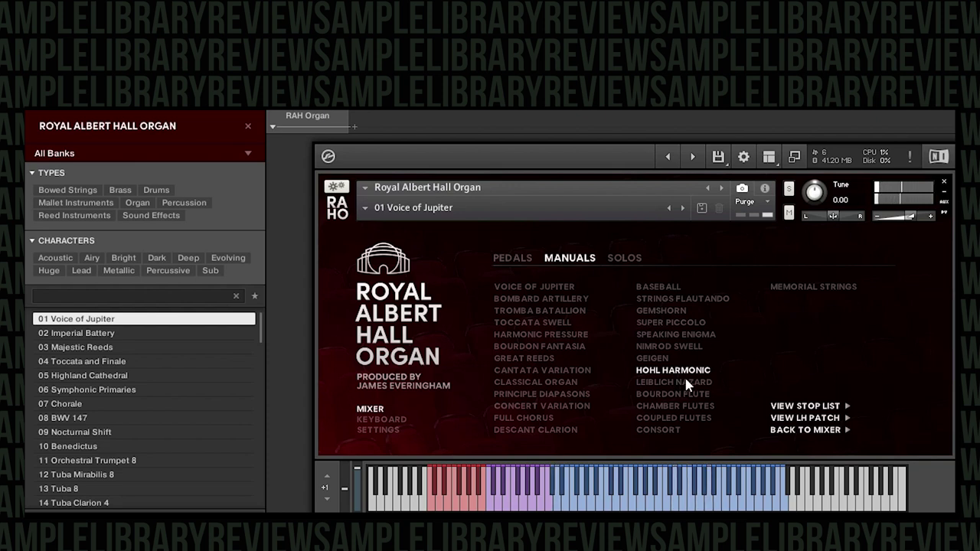
pyautogui.click(660, 407)
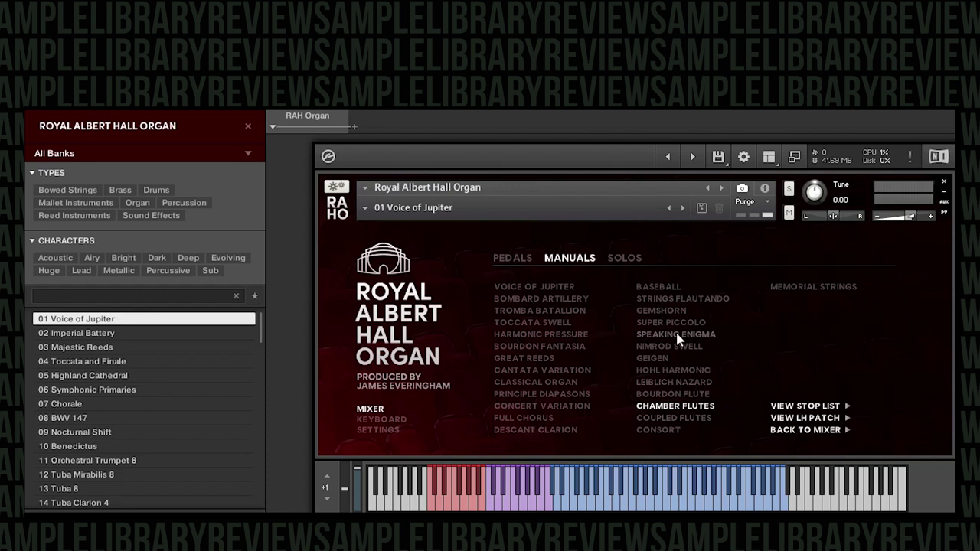
# - Show the pedal patches, load Pedals of Jupiter, then switch to Open Woods
pyautogui.click(513, 259)
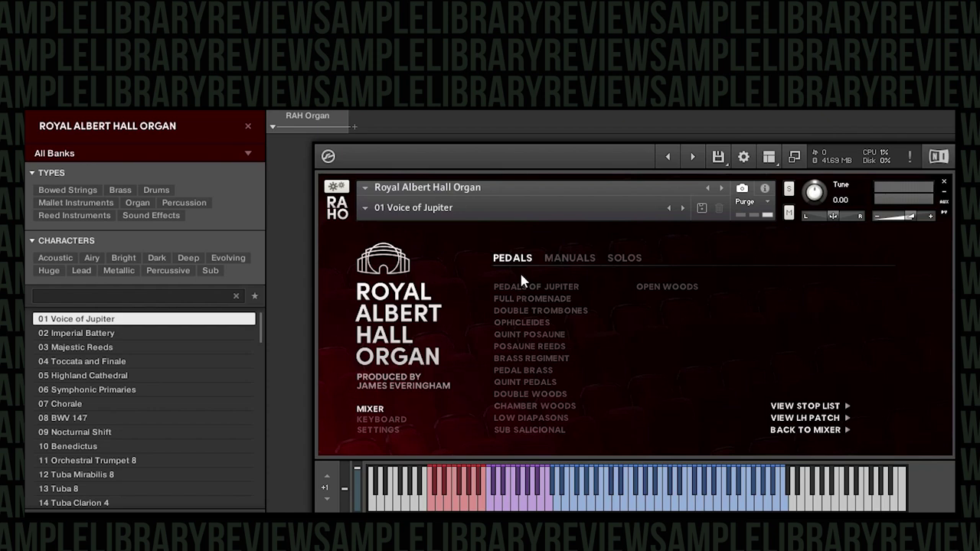
pyautogui.click(526, 287)
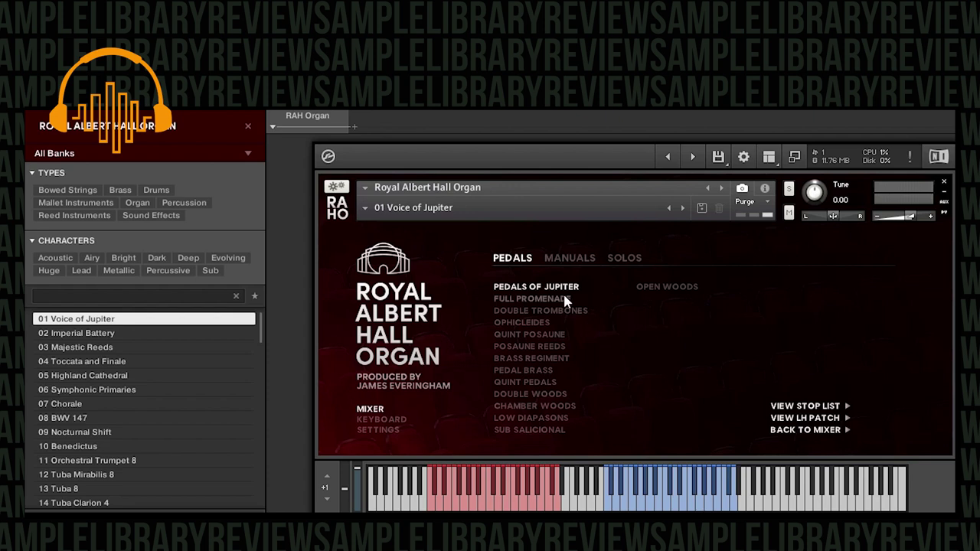
pyautogui.click(651, 286)
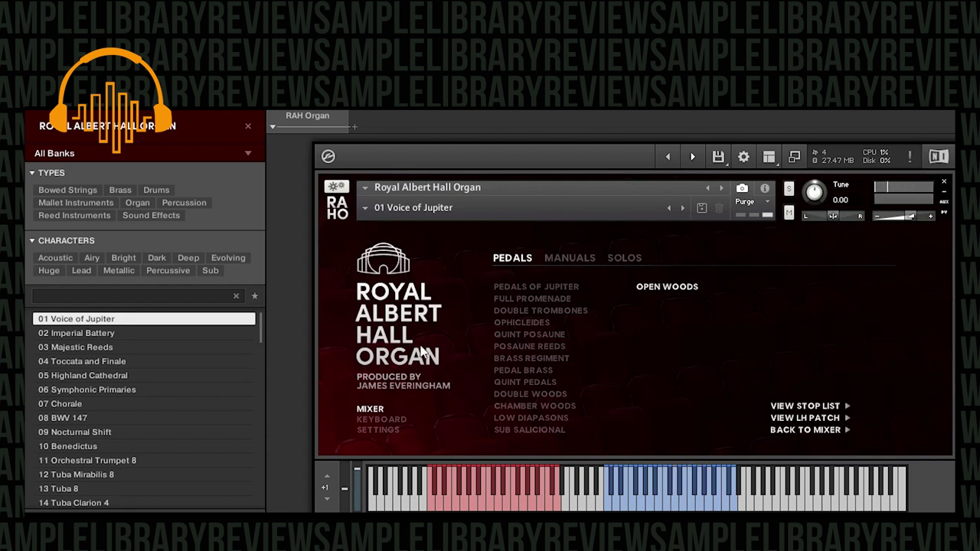
# - Audition the Full Promenade pedal stop, then switch to Quint Posaune
pyautogui.click(539, 299)
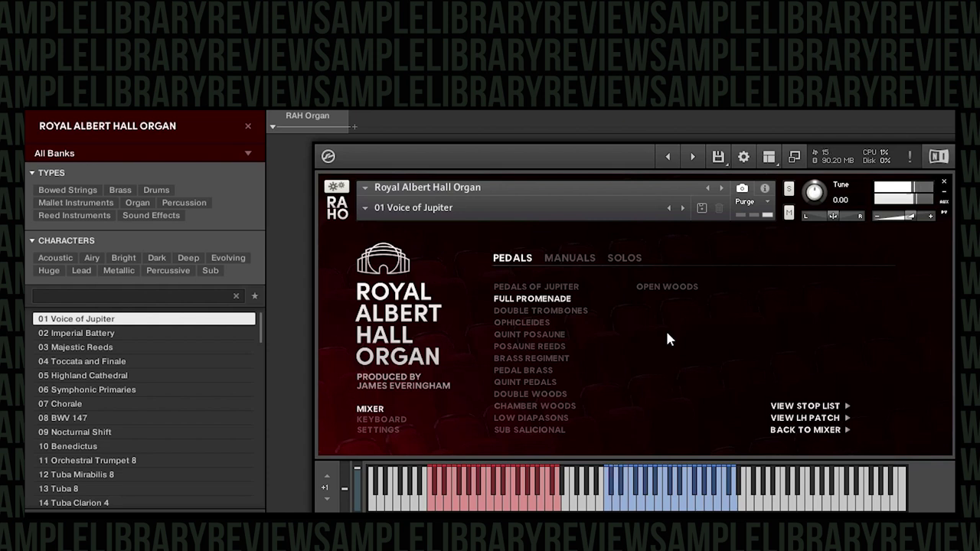
pyautogui.click(516, 334)
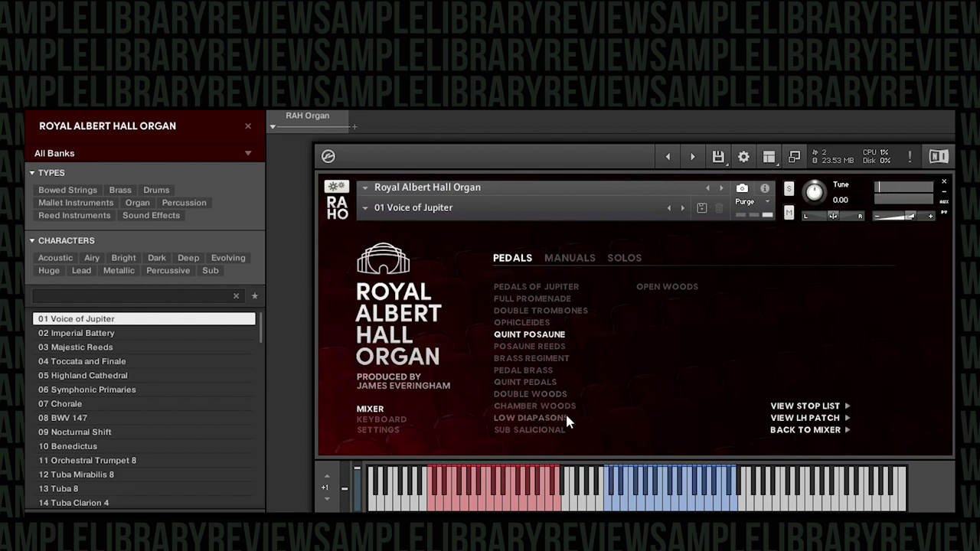
# - Select Chamber Woods in the Pedals list
pyautogui.click(565, 406)
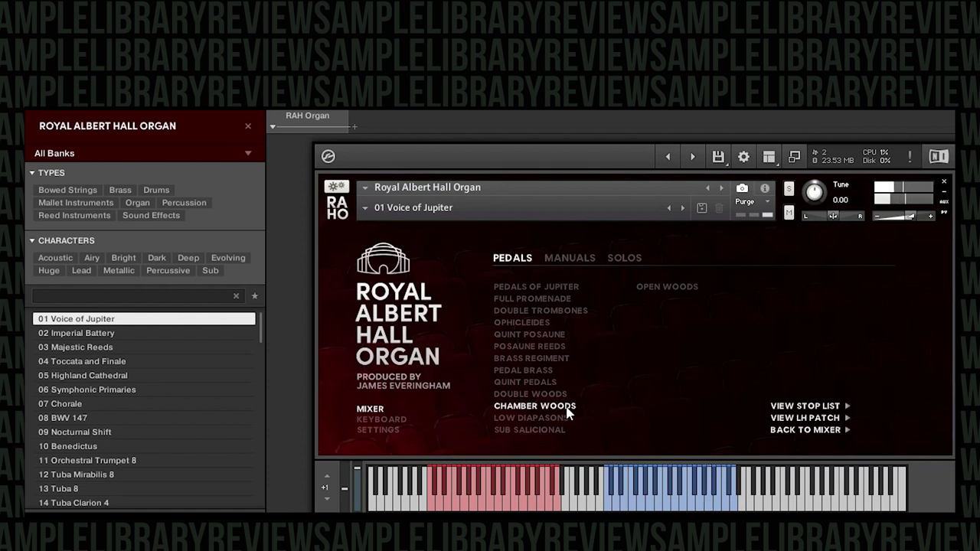
# - Try Orchestral Trumpet 8 and Tuba Mirabilis 8 solos, keep Cornopean 8, return to mixer
pyautogui.click(613, 260)
pyautogui.click(570, 287)
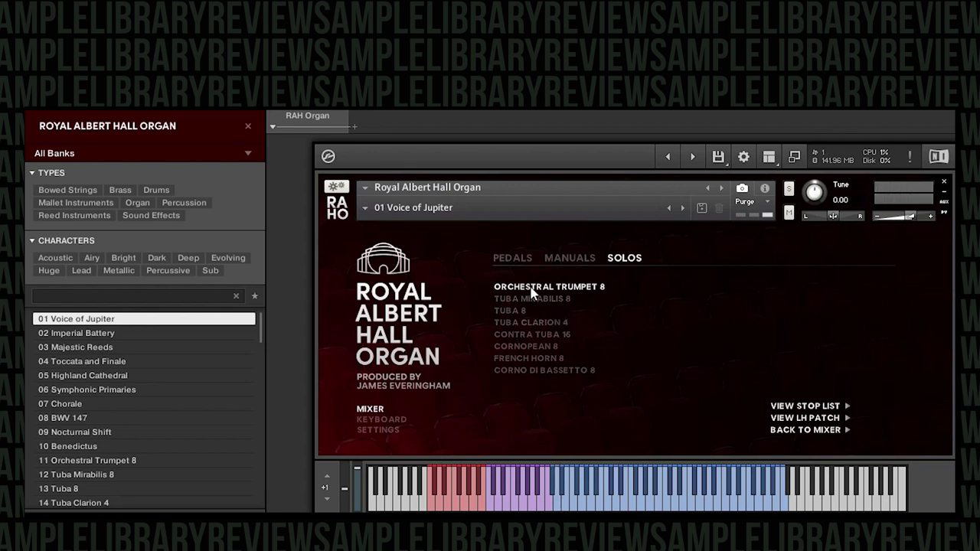
pyautogui.click(528, 298)
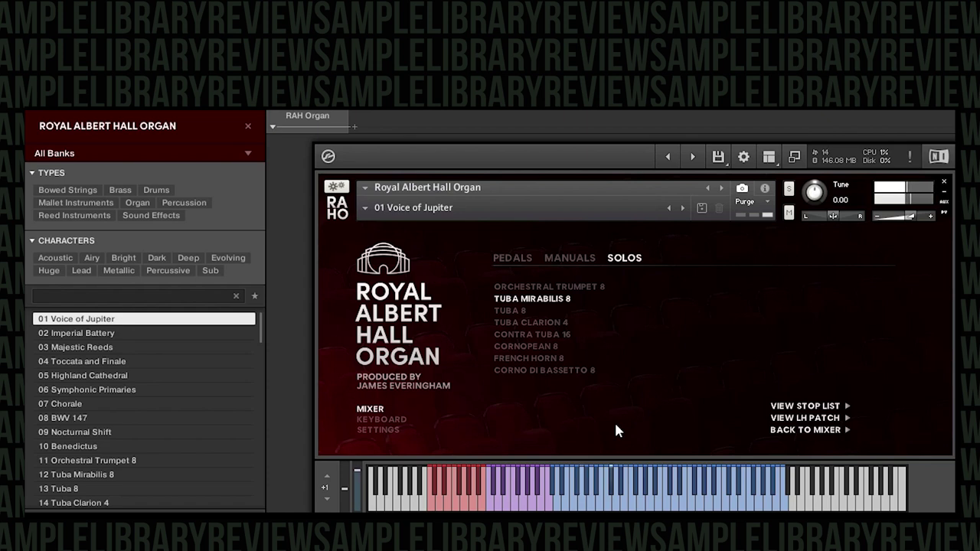
pyautogui.click(545, 346)
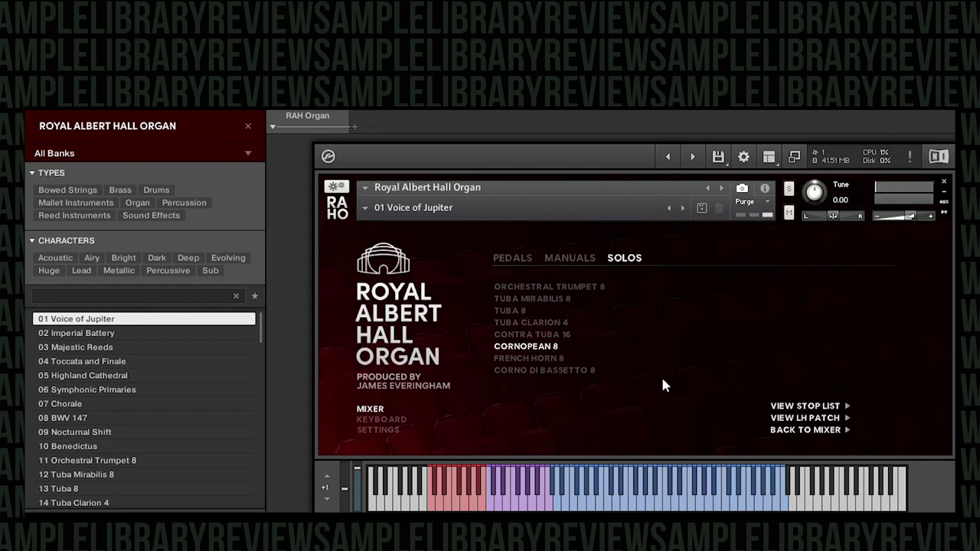
pyautogui.click(785, 430)
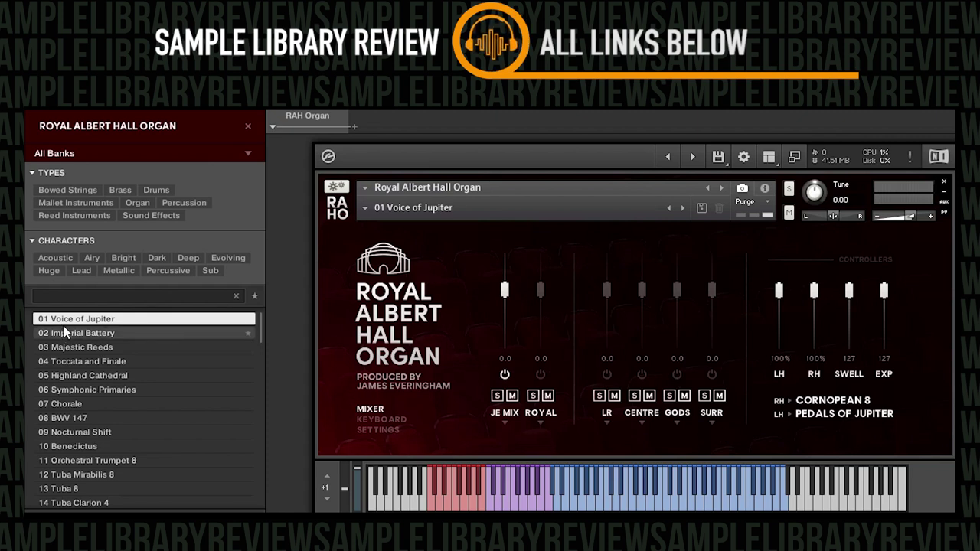
# - Reload the 01 Voice of Jupiter preset from the browser list
pyautogui.click(71, 319)
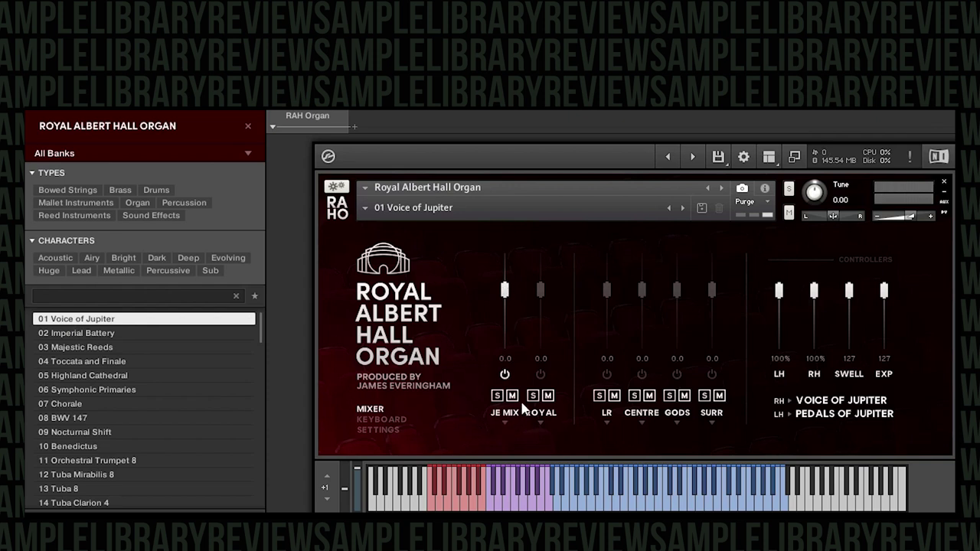
# - Swap JE MIX for ROYAL mics, revert to JE MIX, and check its output routing unchanged
pyautogui.click(505, 375)
pyautogui.click(541, 376)
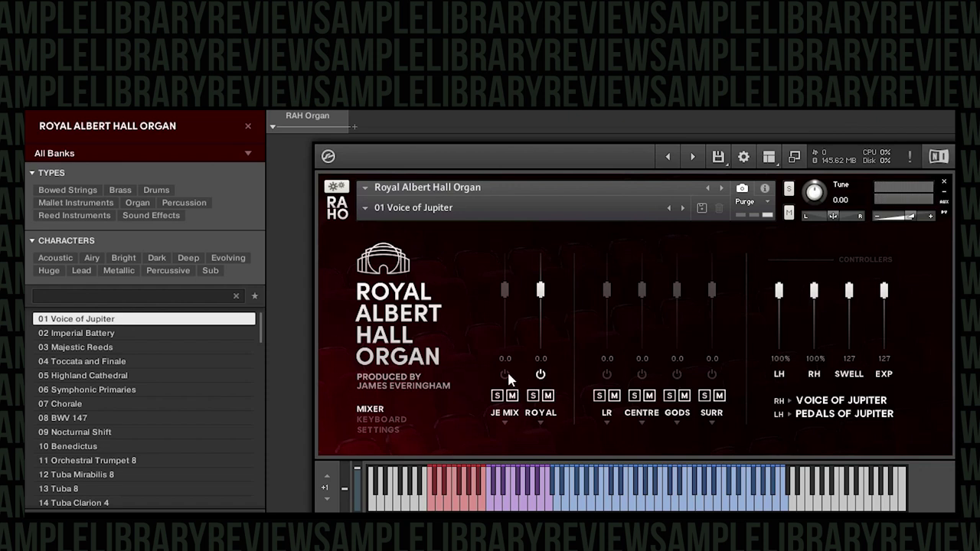
pyautogui.click(505, 375)
pyautogui.click(541, 374)
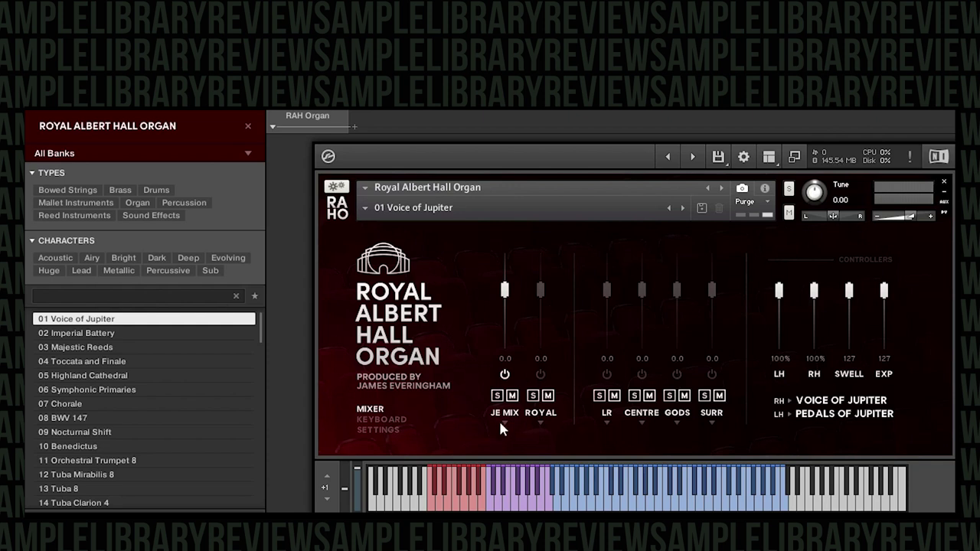
pyautogui.click(504, 422)
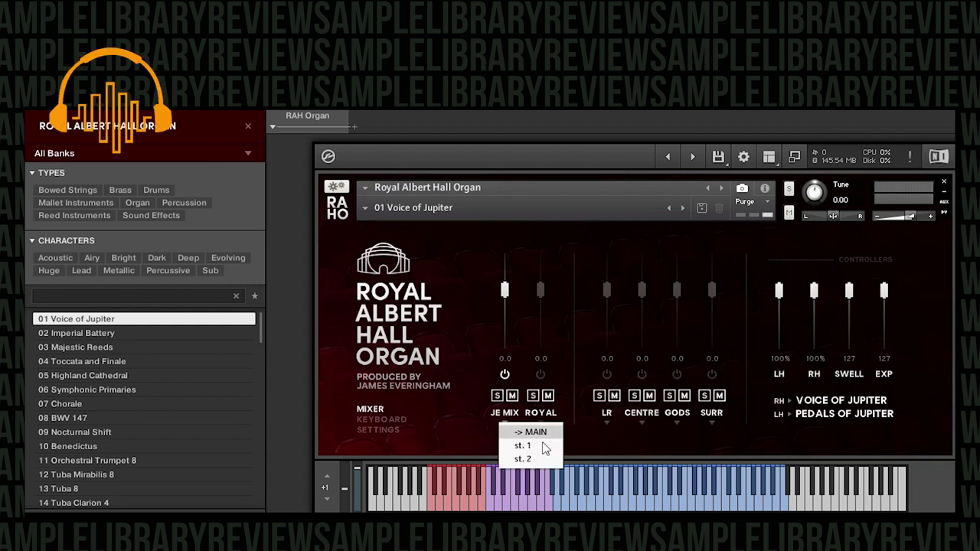
pyautogui.click(651, 429)
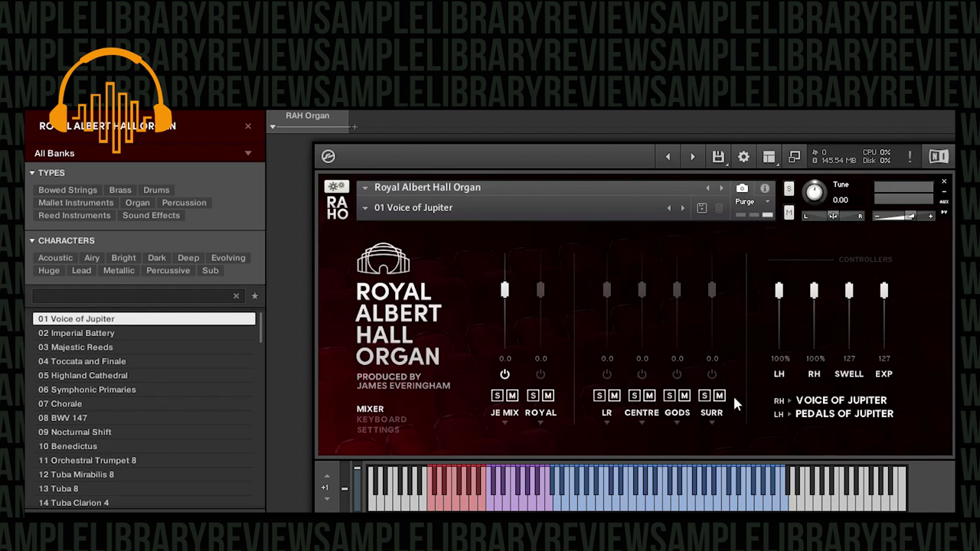
# - Solo the LR, Centre and Gods mic positions in turn, finishing with only Surr on
pyautogui.click(607, 374)
pyautogui.click(505, 374)
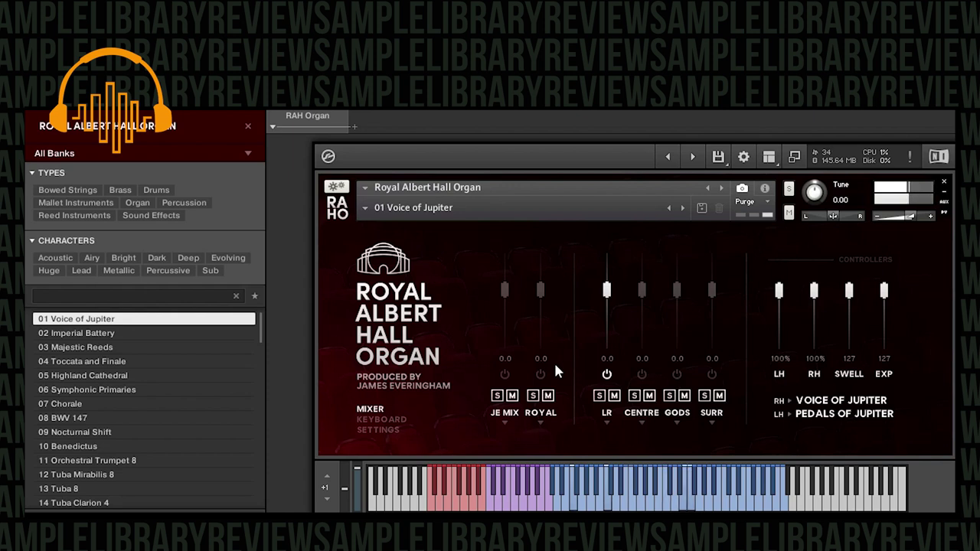
pyautogui.click(606, 375)
pyautogui.click(642, 375)
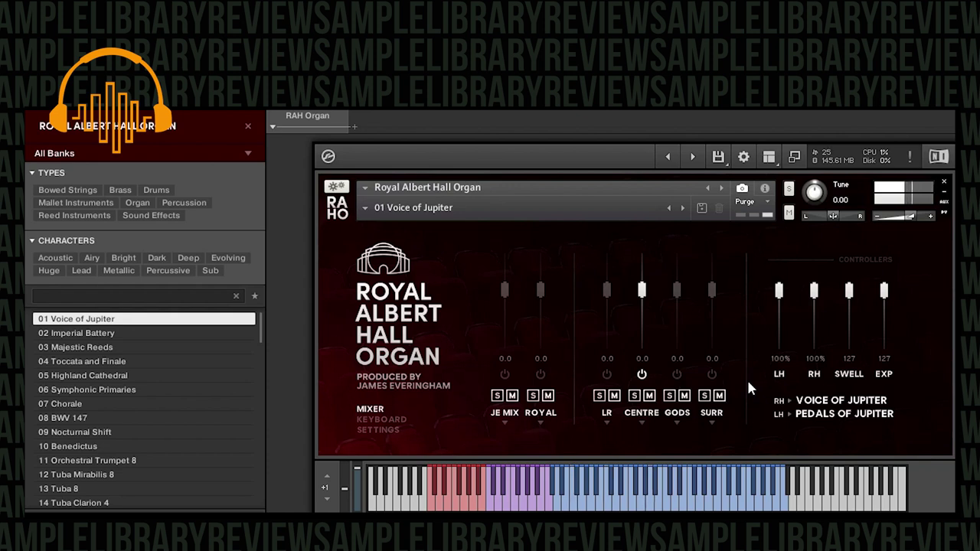
pyautogui.click(642, 375)
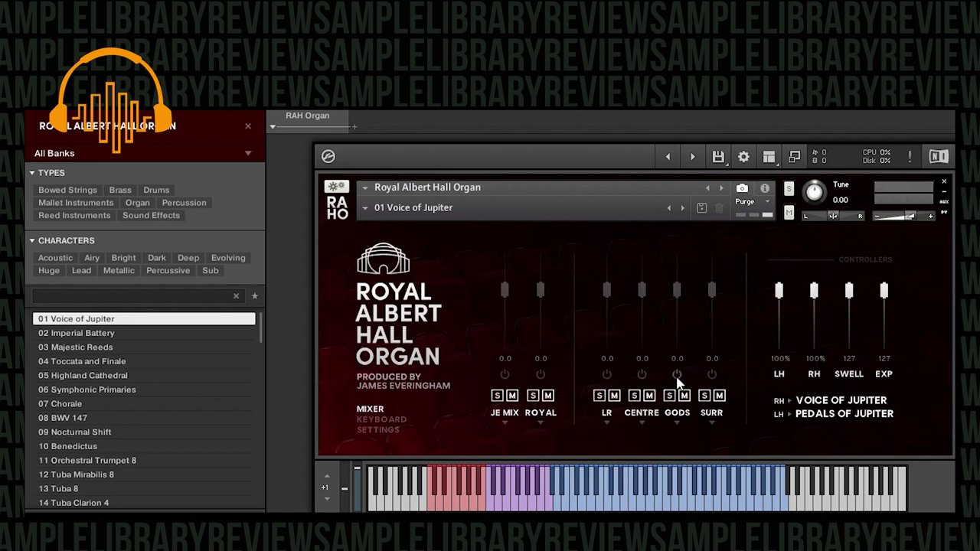
pyautogui.click(677, 374)
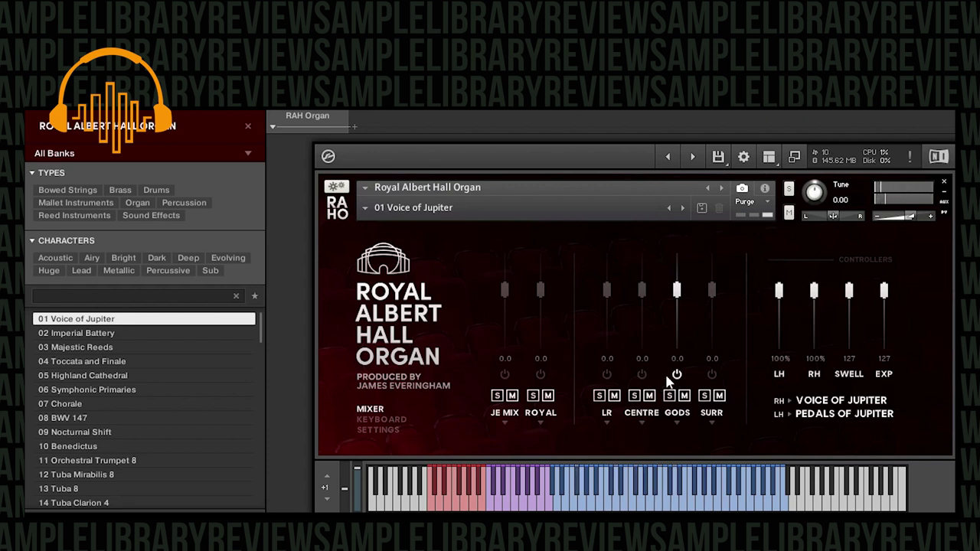
pyautogui.click(680, 375)
pyautogui.click(712, 375)
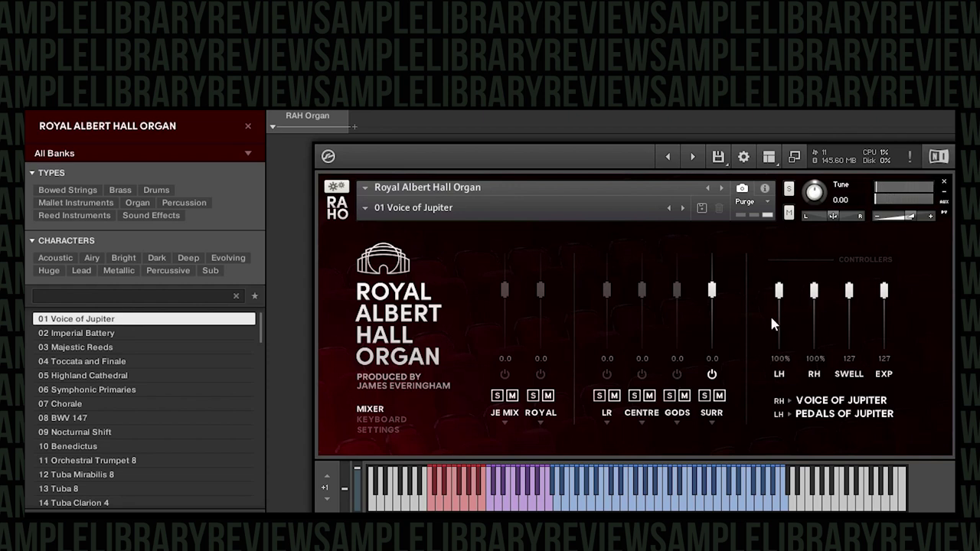
# - Layer Centre and Gods with Surr, then drop all three and re-enable JE MIX alone
pyautogui.click(642, 375)
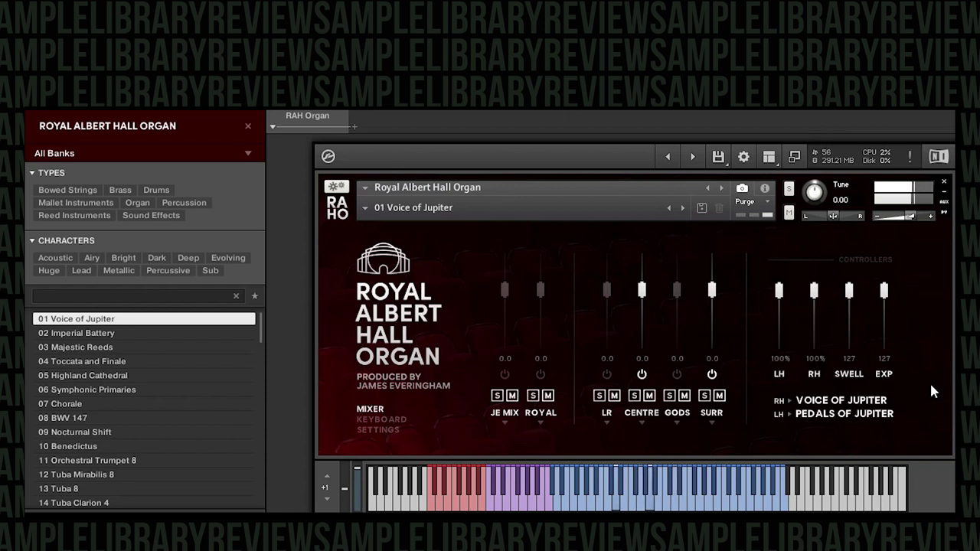
pyautogui.click(676, 375)
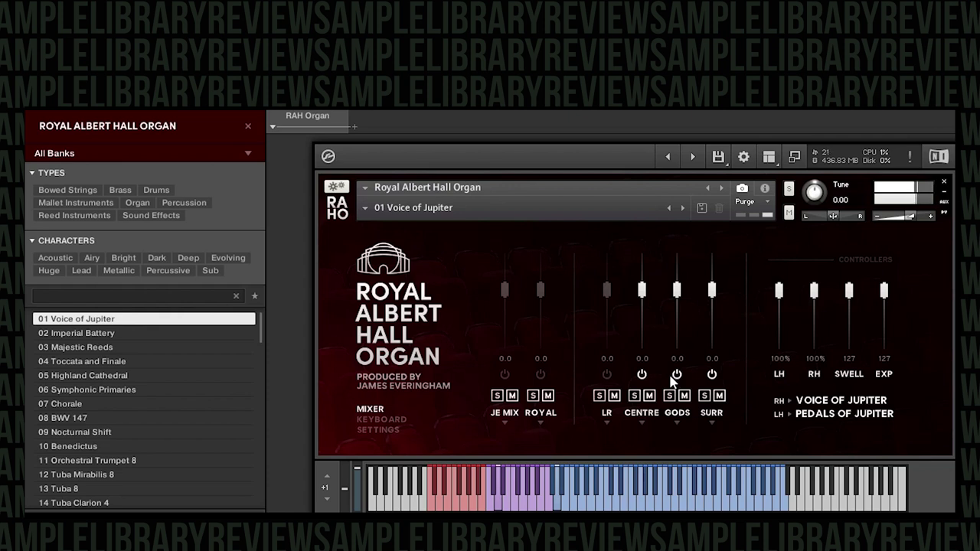
pyautogui.click(642, 375)
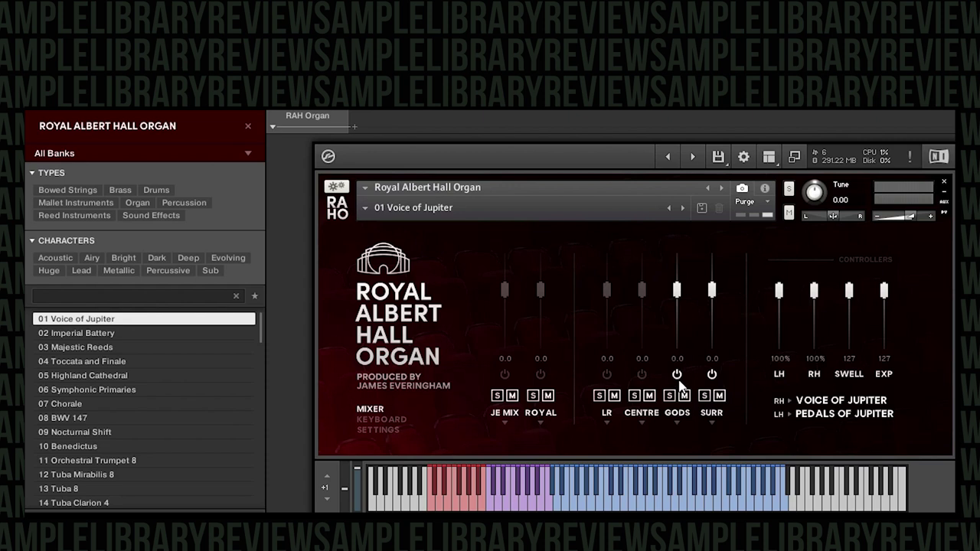
pyautogui.click(677, 375)
pyautogui.click(712, 375)
pyautogui.click(505, 375)
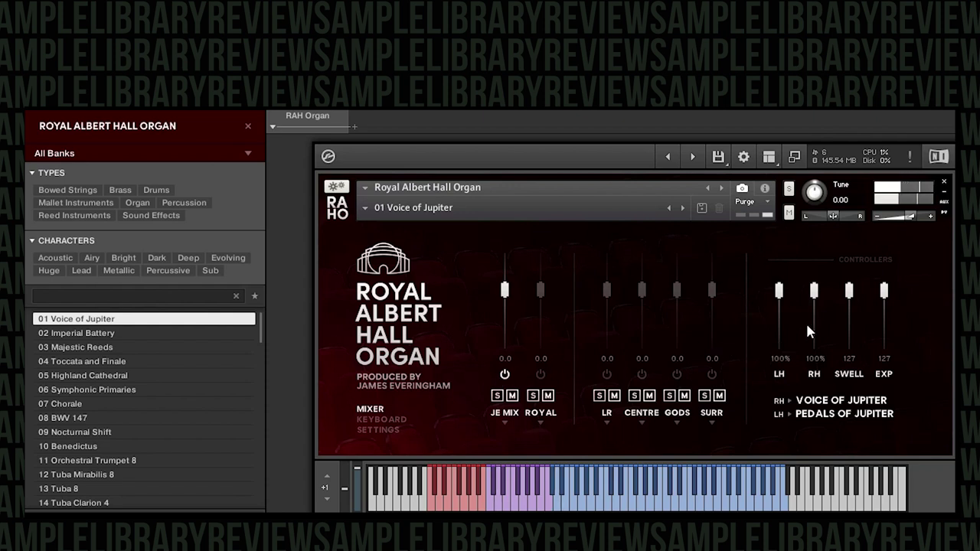
# - Lower the left-hand level, bring it back to 30%, then sweep expression down while playing
pyautogui.moveTo(779, 291)
pyautogui.mouseDown()
pyautogui.moveTo(780, 313)
pyautogui.moveTo(779, 291)
pyautogui.moveTo(815, 314)
pyautogui.moveTo(779, 311)
pyautogui.moveTo(779, 341)
pyautogui.mouseUp()
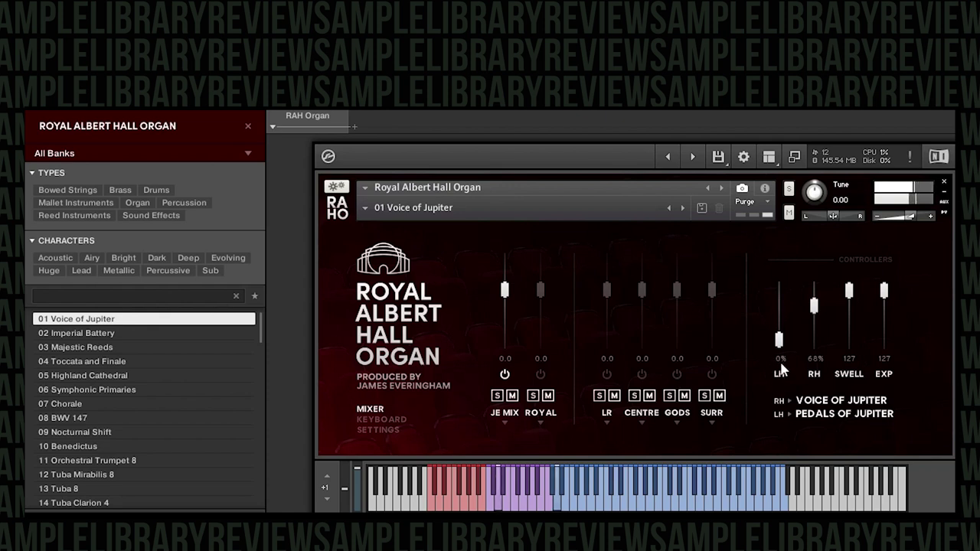
pyautogui.moveTo(779, 341); pyautogui.dragTo(779, 335)
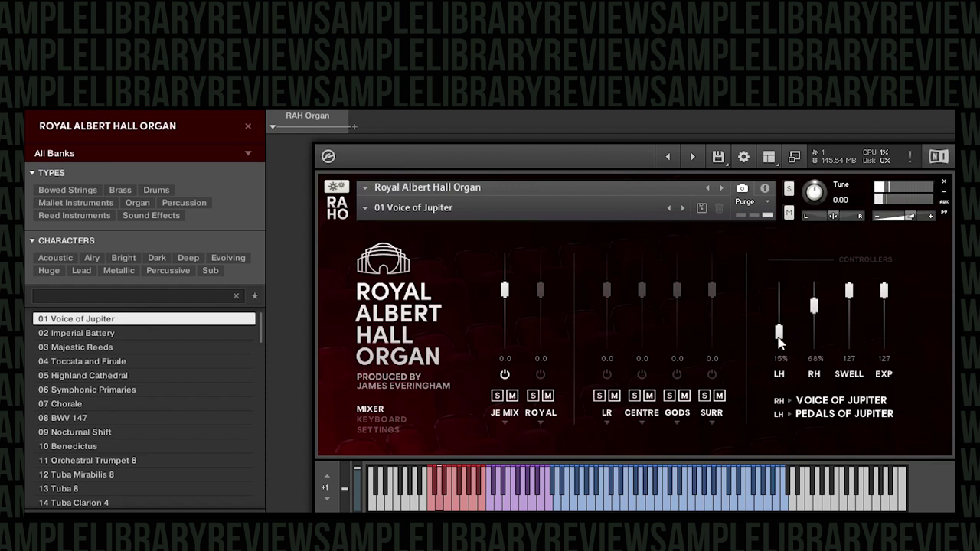
pyautogui.moveTo(780, 337); pyautogui.dragTo(778, 324)
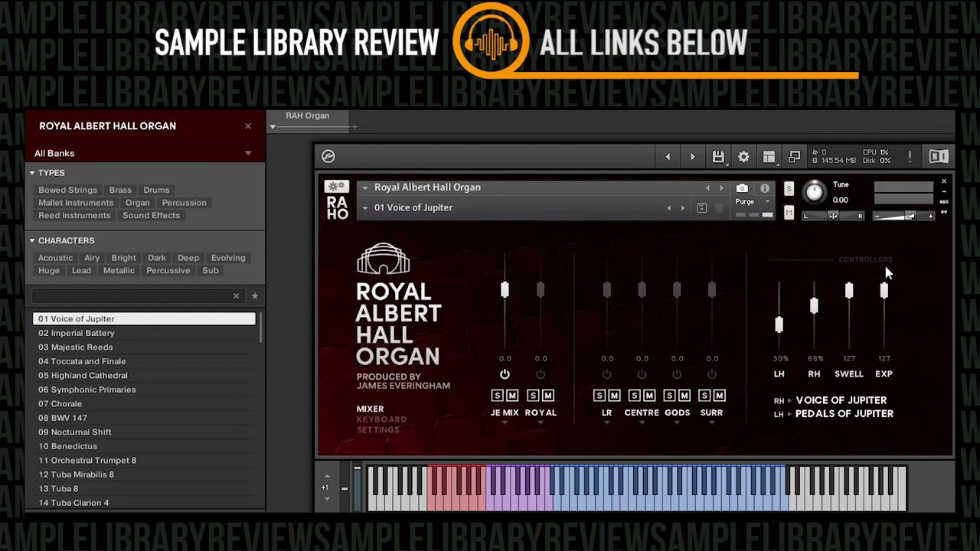
pyautogui.moveTo(885, 290); pyautogui.dragTo(884, 328)
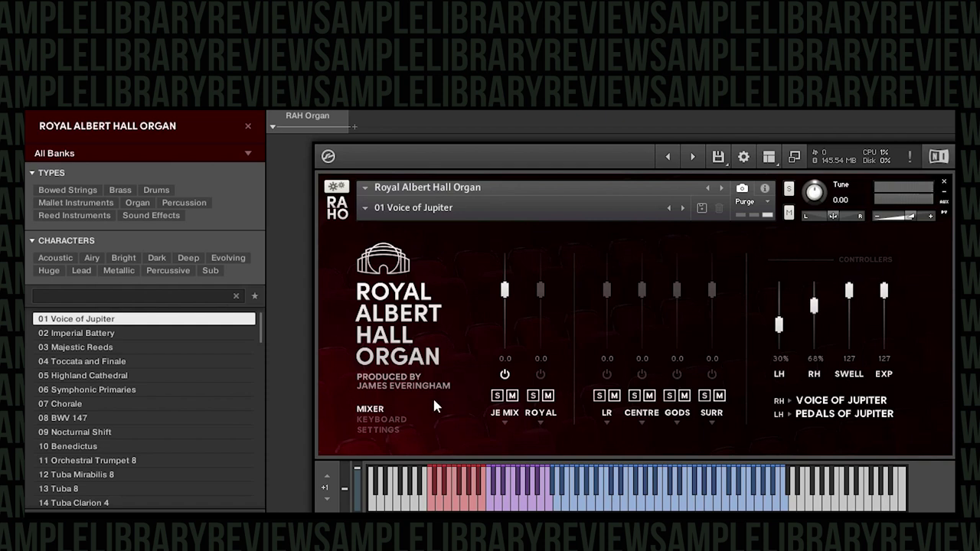
# - In Keyboard settings, shrink the left-hand range, raise the right-hand low note, then reset ranges
pyautogui.click(388, 419)
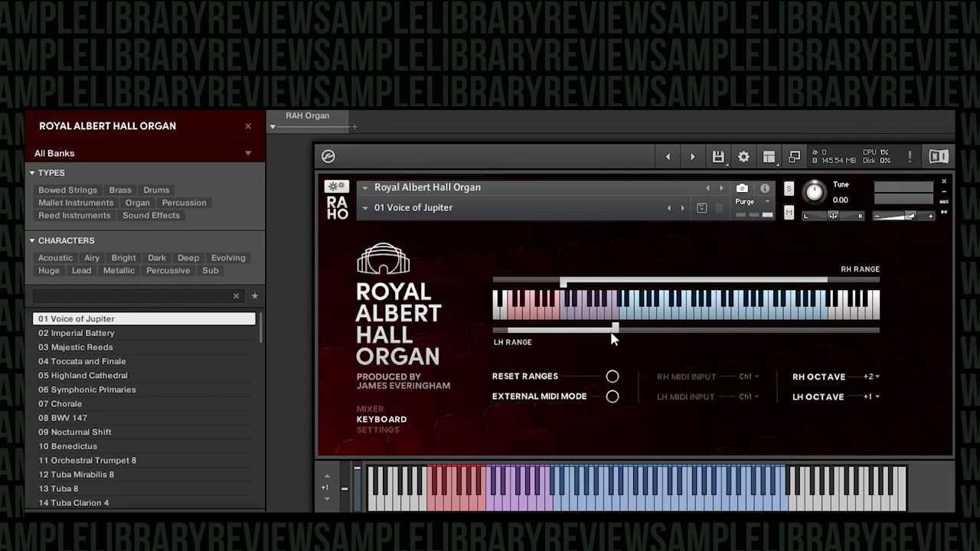
pyautogui.moveTo(615, 331)
pyautogui.mouseDown()
pyautogui.moveTo(571, 332)
pyautogui.moveTo(625, 333)
pyautogui.mouseUp()
pyautogui.moveTo(623, 329); pyautogui.dragTo(514, 329)
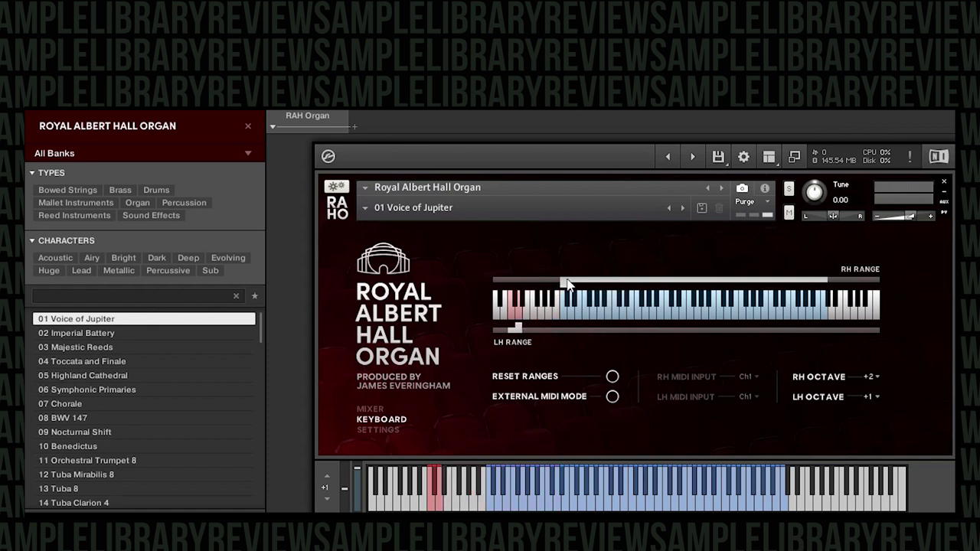
pyautogui.moveTo(567, 285); pyautogui.dragTo(781, 282)
pyautogui.click(615, 377)
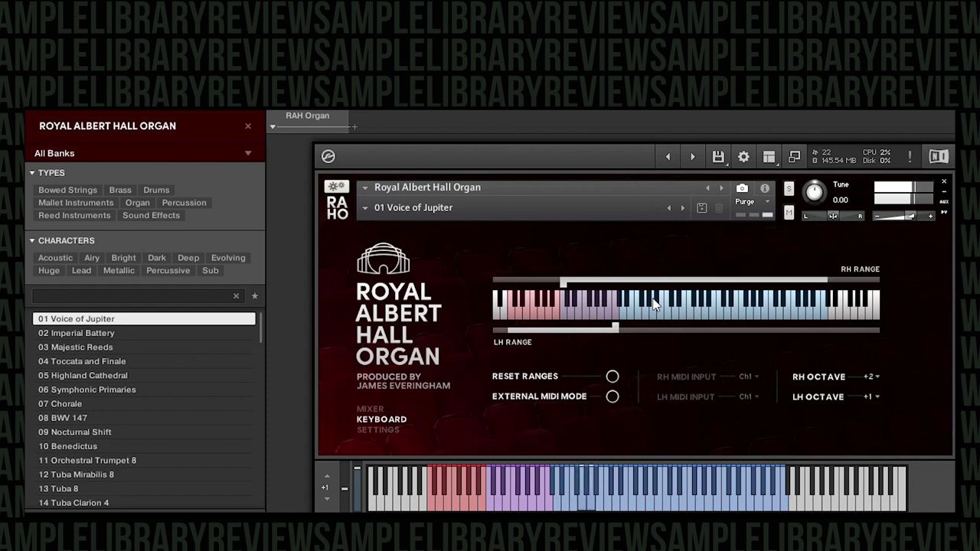
# - Switch the organ's left column to its Settings page
pyautogui.click(378, 430)
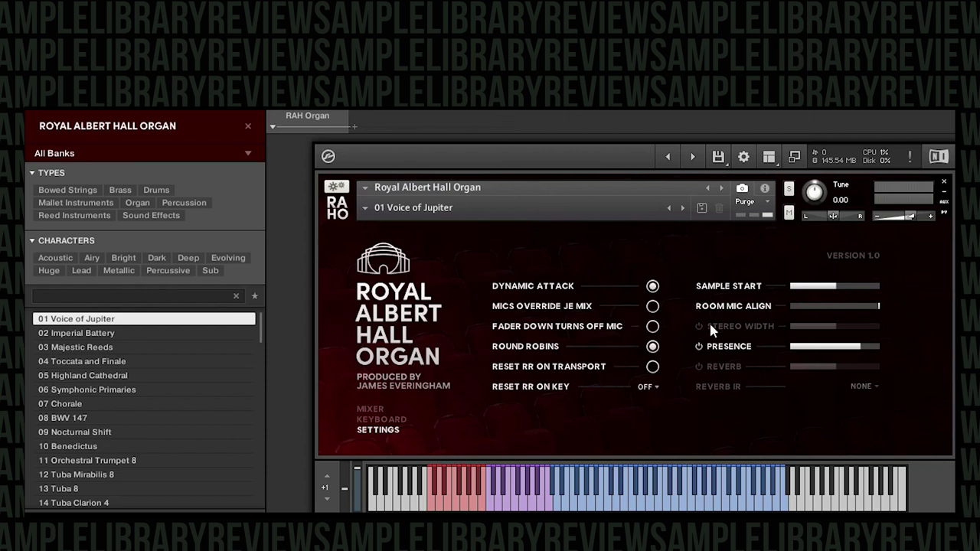
# - Enable reverb and, after trying Dark Spring, set the impulse response to Large Tunnel
pyautogui.click(700, 366)
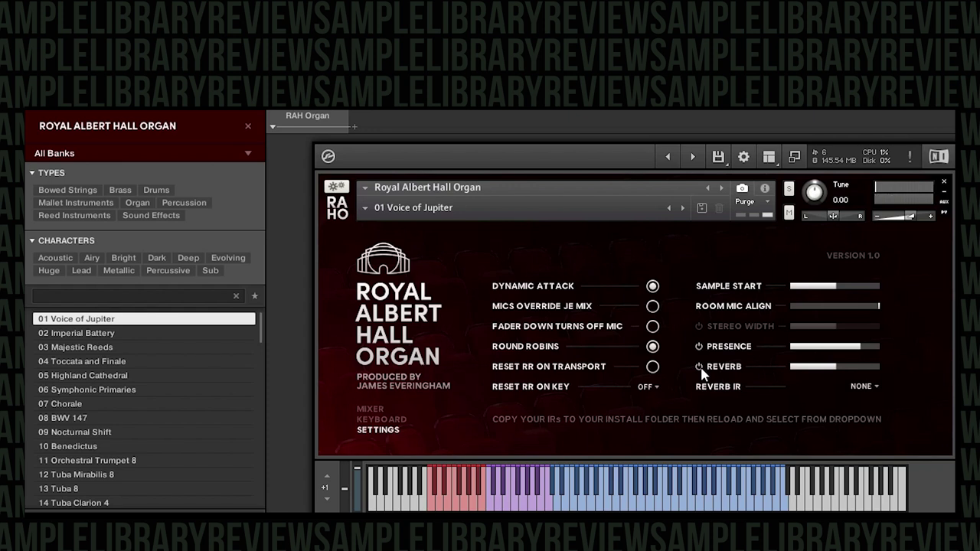
pyautogui.click(864, 387)
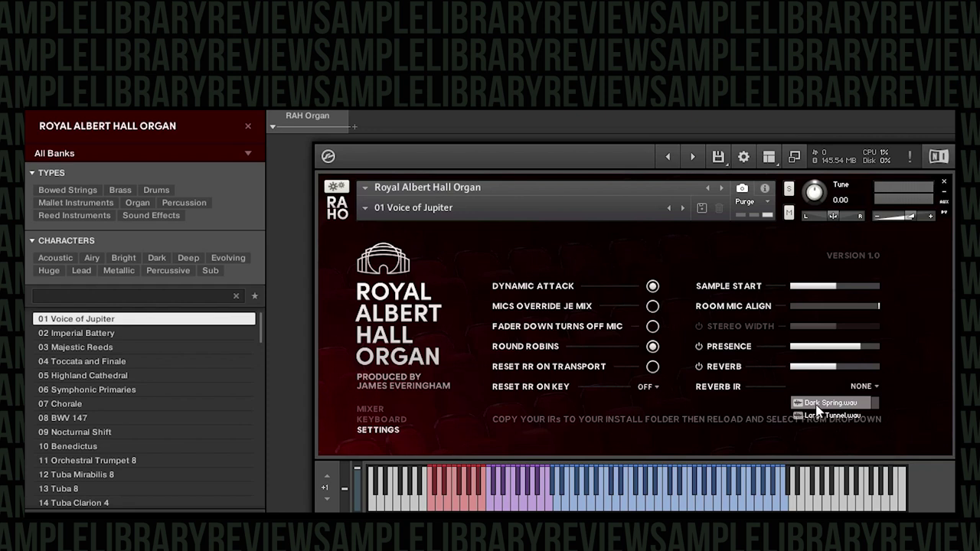
pyautogui.click(831, 403)
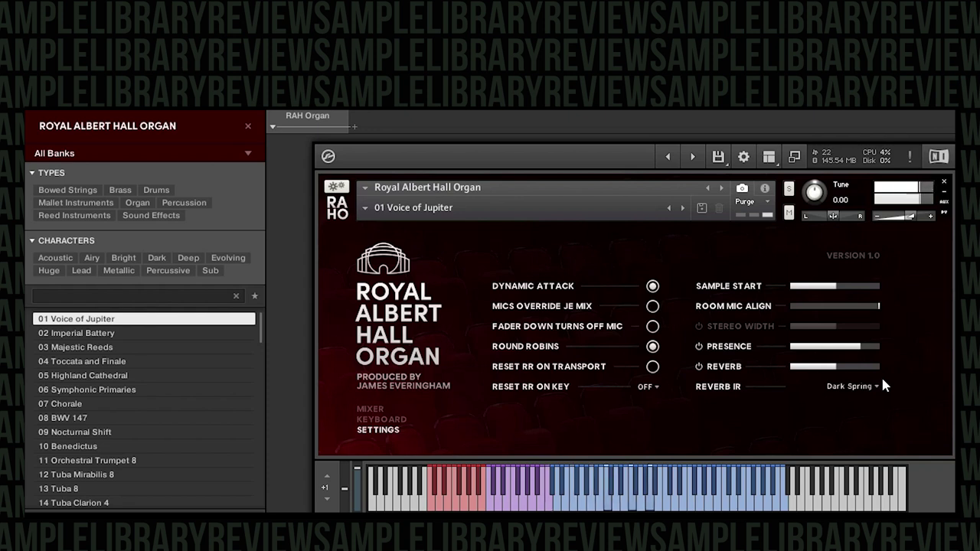
pyautogui.click(872, 386)
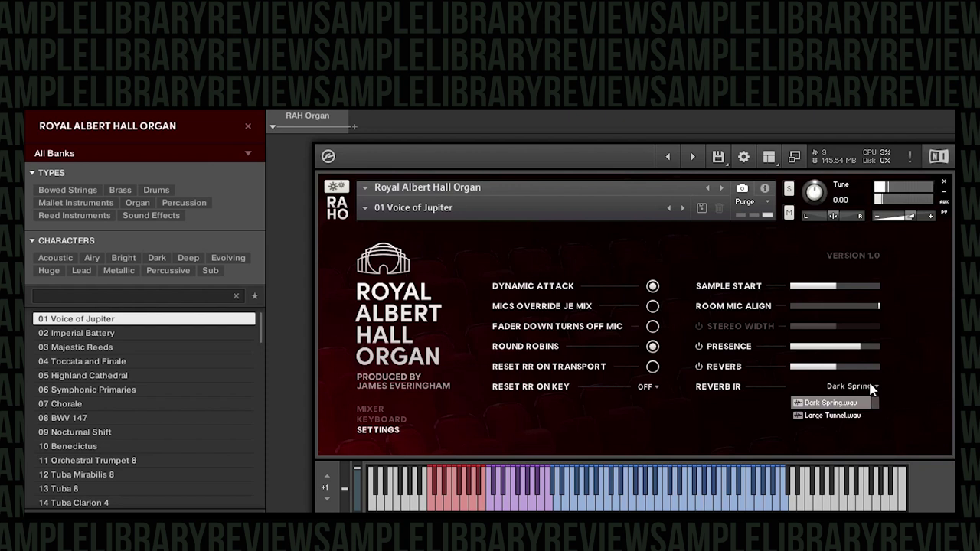
pyautogui.click(833, 415)
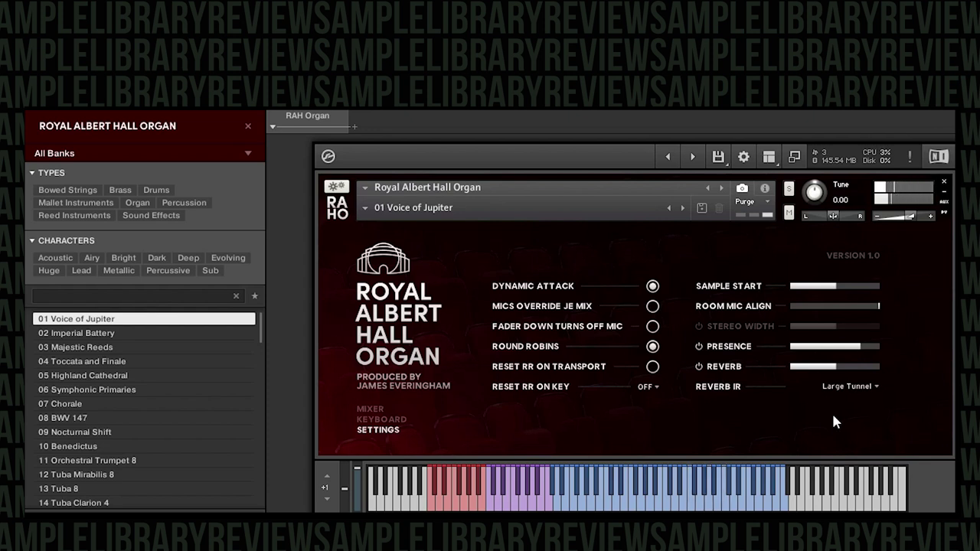
# - Back on the mixer page, filter presets to Percussion and load Tubular Bells
pyautogui.click(363, 412)
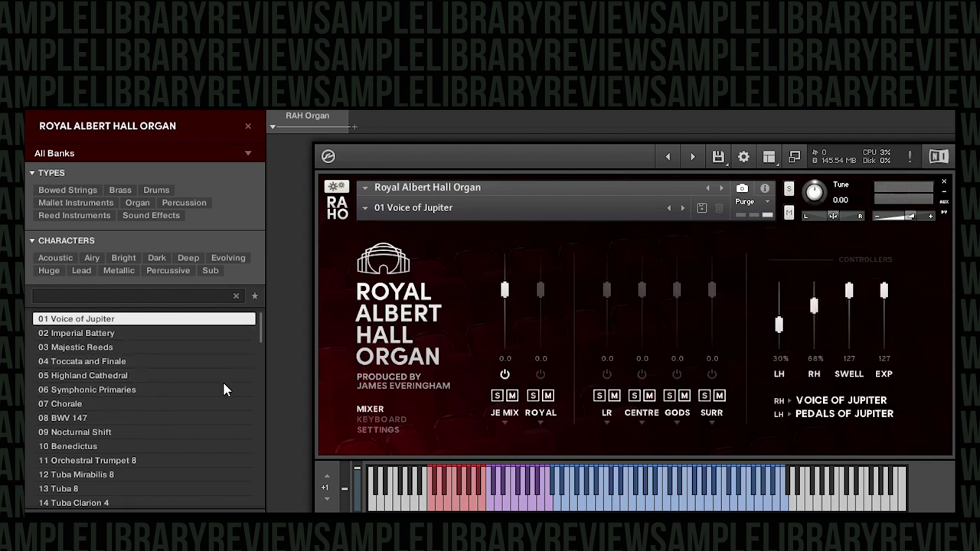
pyautogui.scroll(-1, 222, 380)
pyautogui.scroll(1, 191, 331)
pyautogui.click(181, 204)
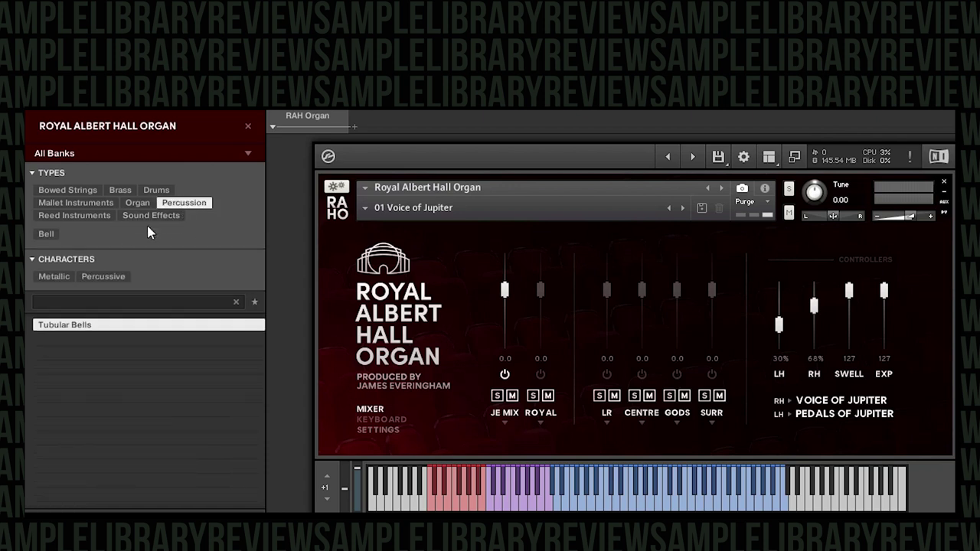
pyautogui.click(84, 325)
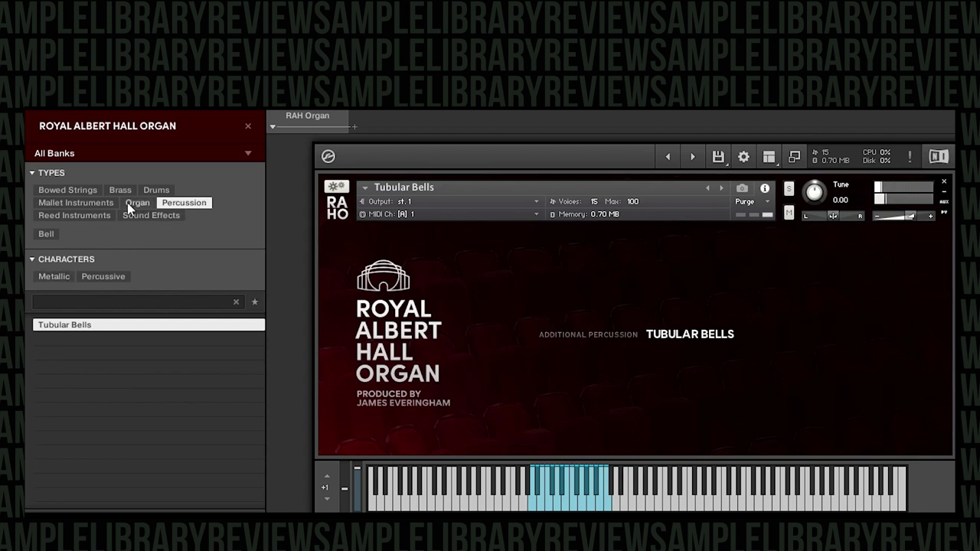
# - Filter presets to Drums, load Bass Drum, then filter the browser to Sound Effects
pyautogui.click(155, 190)
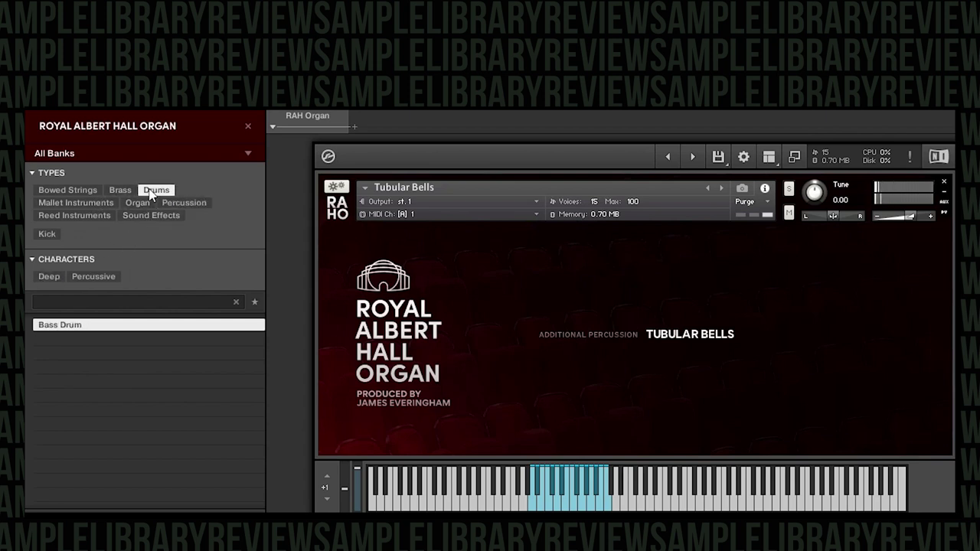
pyautogui.doubleClick(92, 325)
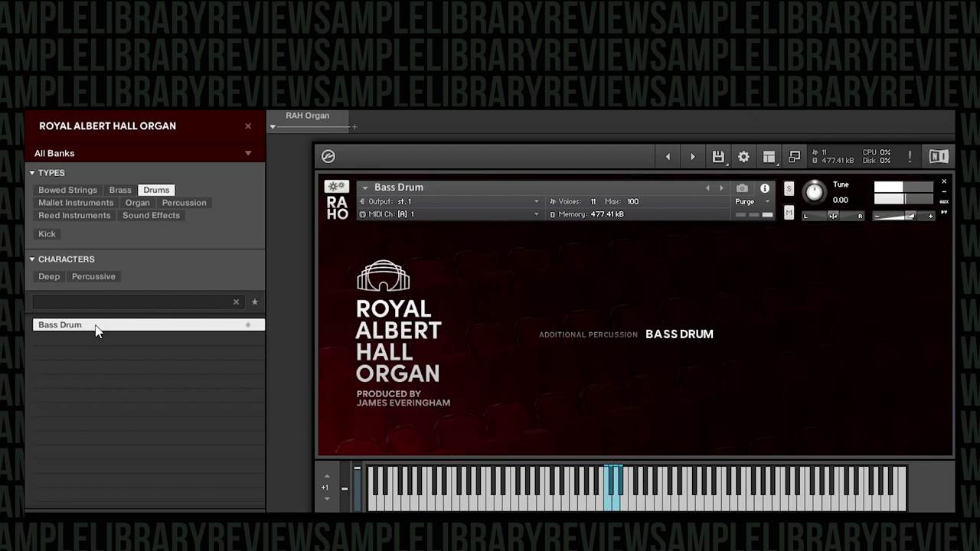
pyautogui.click(152, 215)
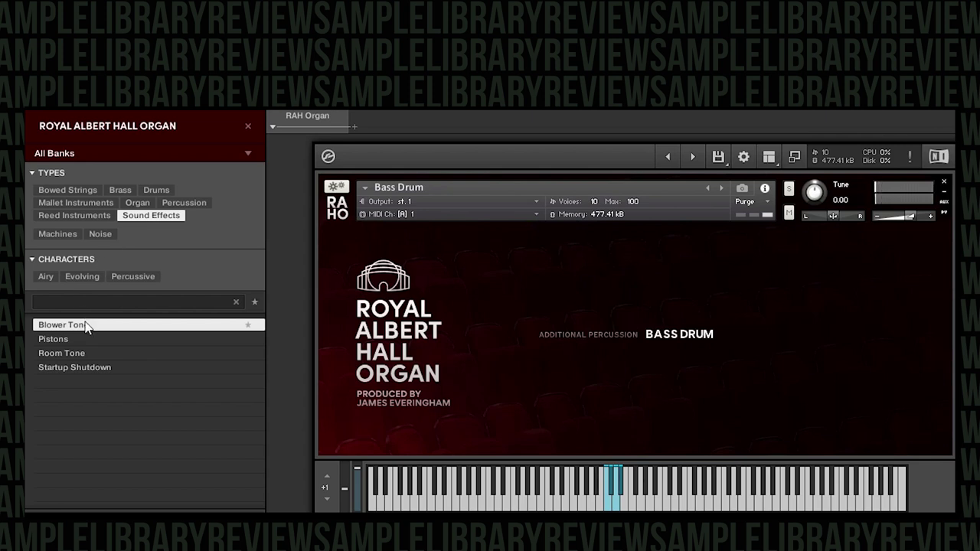
# - Load the Startup Shutdown sound effect and raise its volume slightly
pyautogui.doubleClick(85, 370)
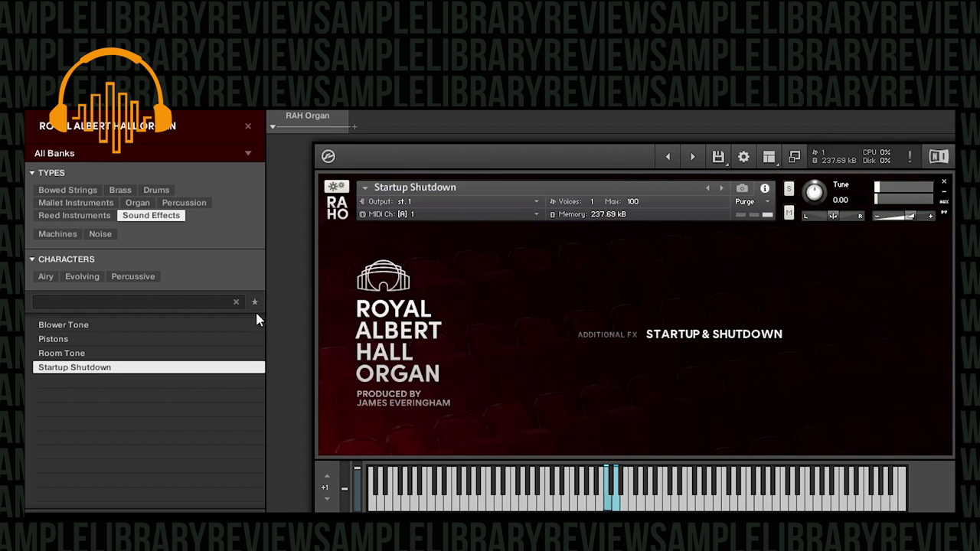
pyautogui.click(910, 217)
pyautogui.moveTo(911, 220); pyautogui.dragTo(916, 221)
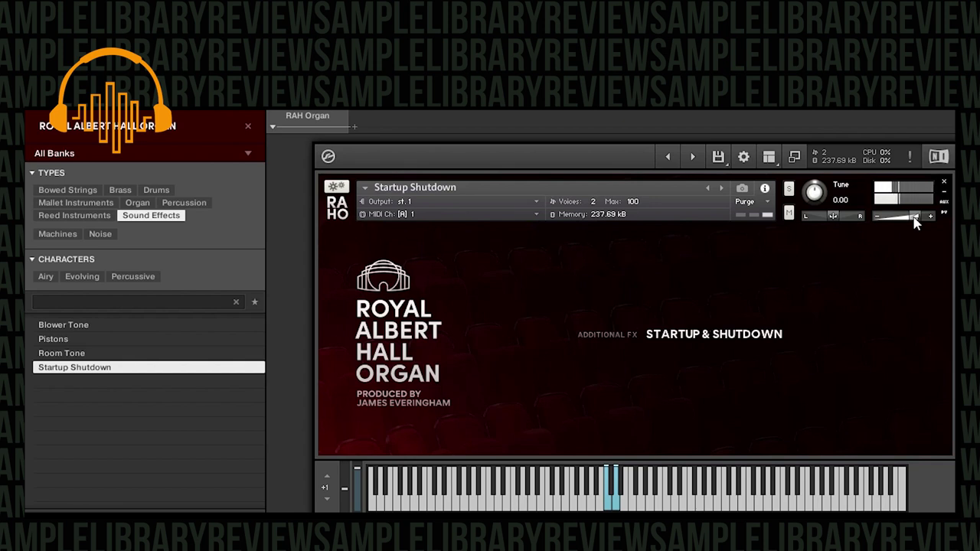
# - Try Pistons, then load Room Tone and raise its volume to about 10 dB
pyautogui.doubleClick(83, 341)
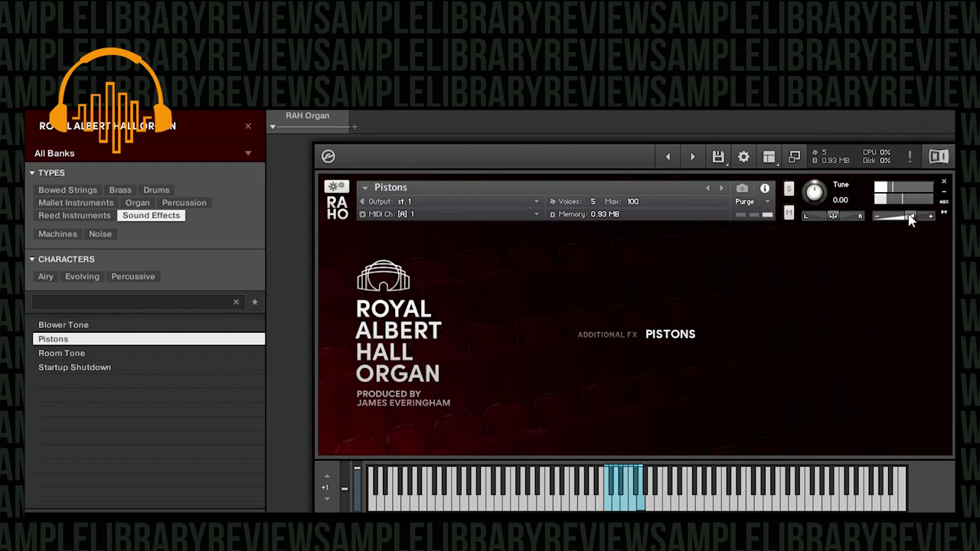
pyautogui.doubleClick(91, 354)
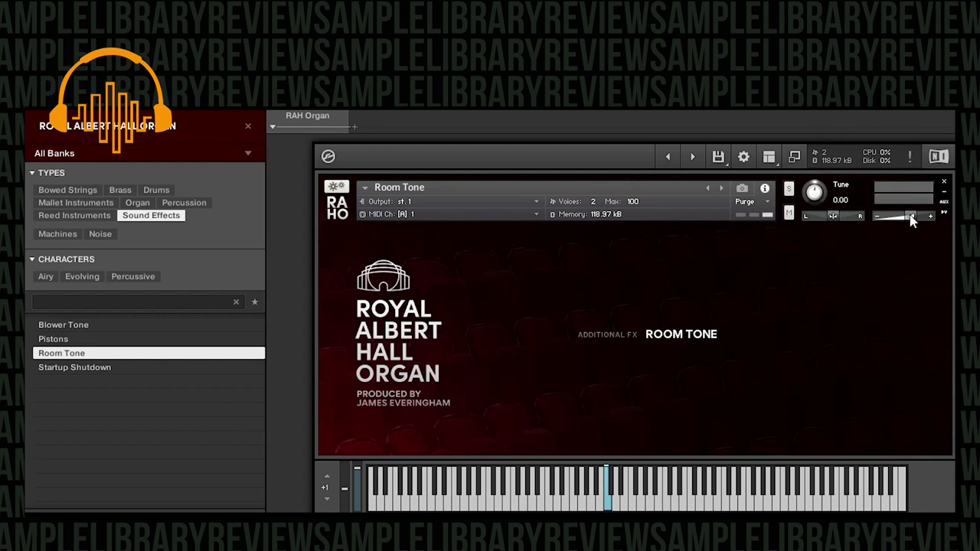
pyautogui.moveTo(912, 220); pyautogui.dragTo(932, 220)
# - Filter the library to Mallet Instruments and load the Carillons patch
pyautogui.click(88, 211)
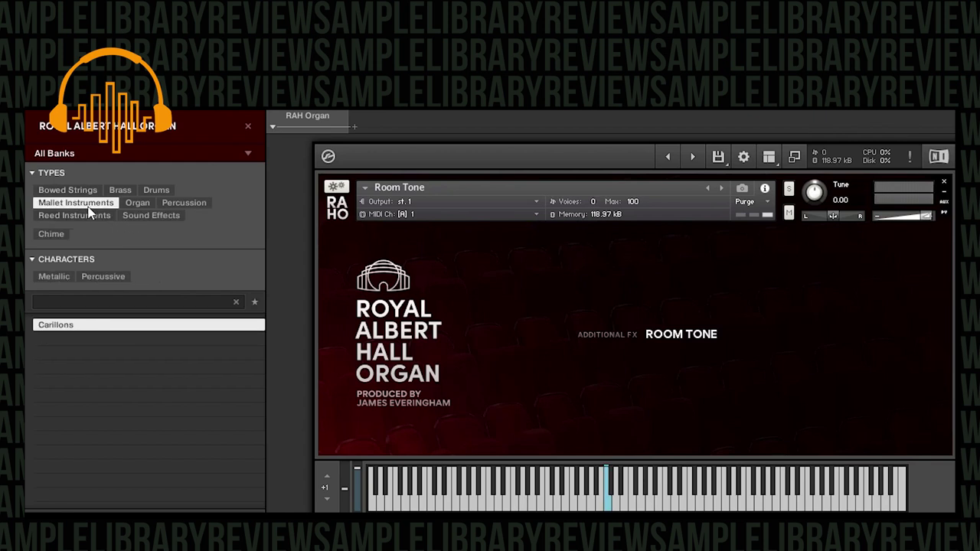
pyautogui.doubleClick(82, 328)
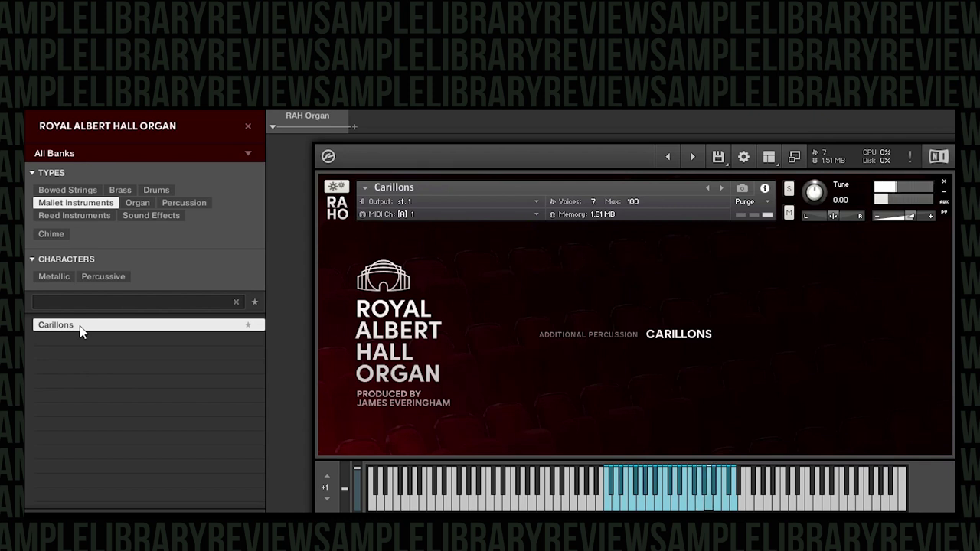
# - Swap the mallet filter for Brass and narrow the list to French Horn patches
pyautogui.click(76, 202)
pyautogui.click(120, 190)
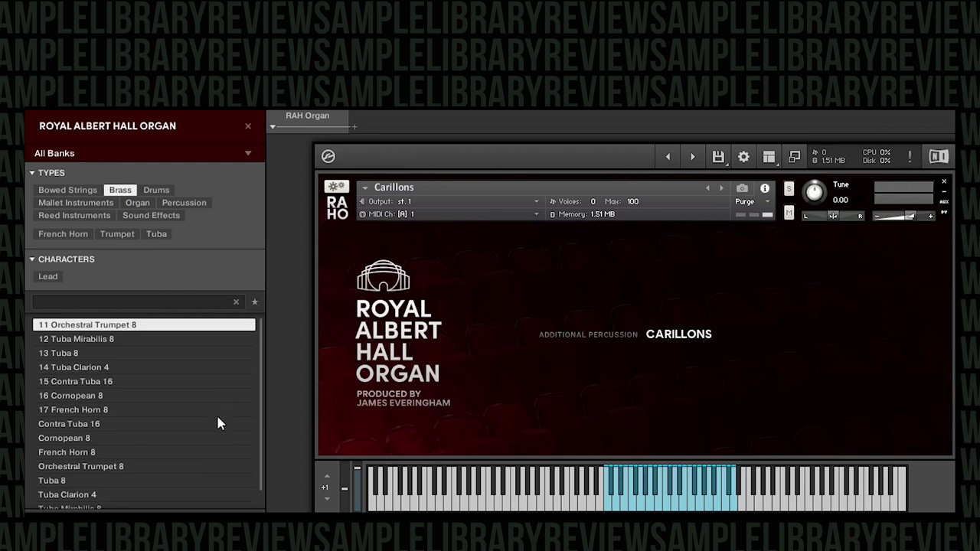
pyautogui.scroll(-1, 152, 413)
pyautogui.scroll(1, 103, 455)
pyautogui.click(64, 234)
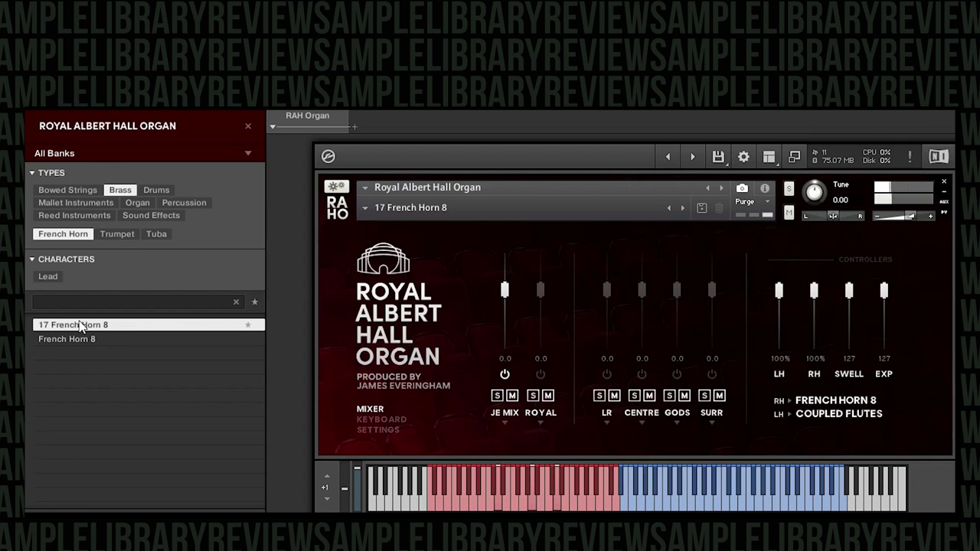
# - Set the right-hand stop to Tuba 8 from the Solos list
pyautogui.click(836, 401)
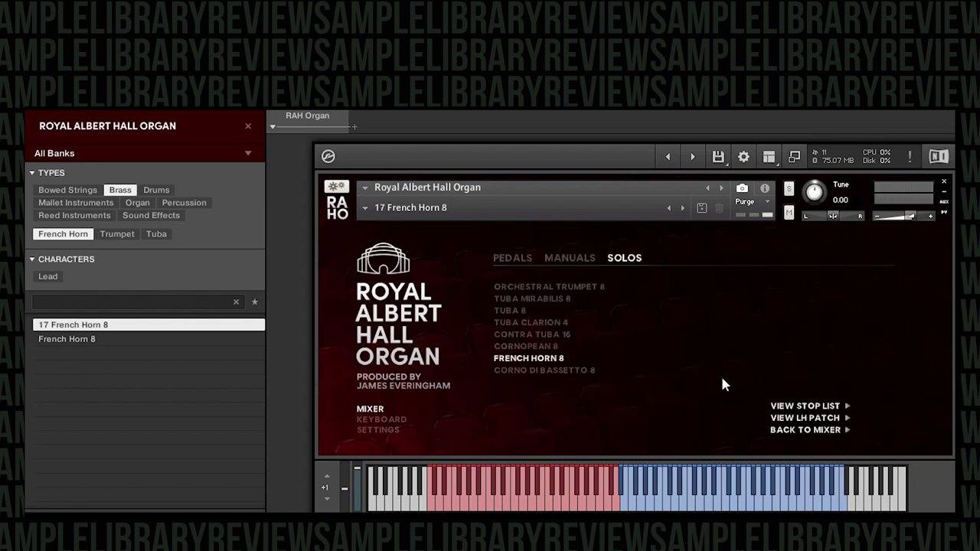
pyautogui.click(547, 308)
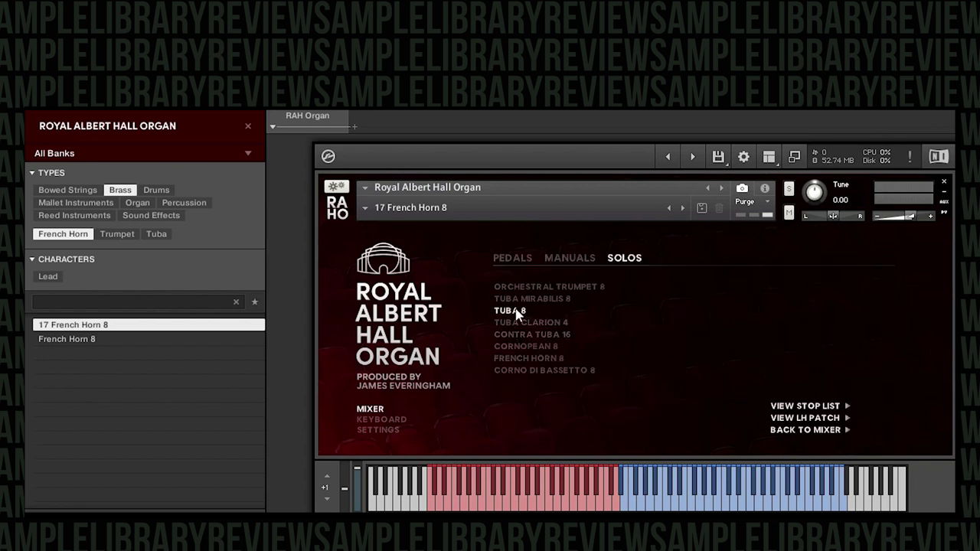
pyautogui.click(808, 429)
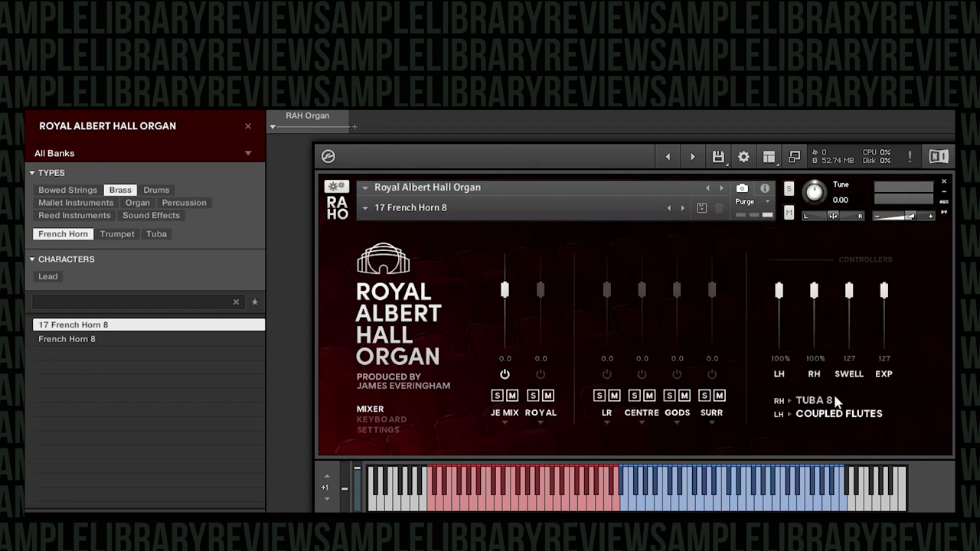
# - Set the left-hand stop to Cantata Variation after trying Voice of Jupiter
pyautogui.click(820, 415)
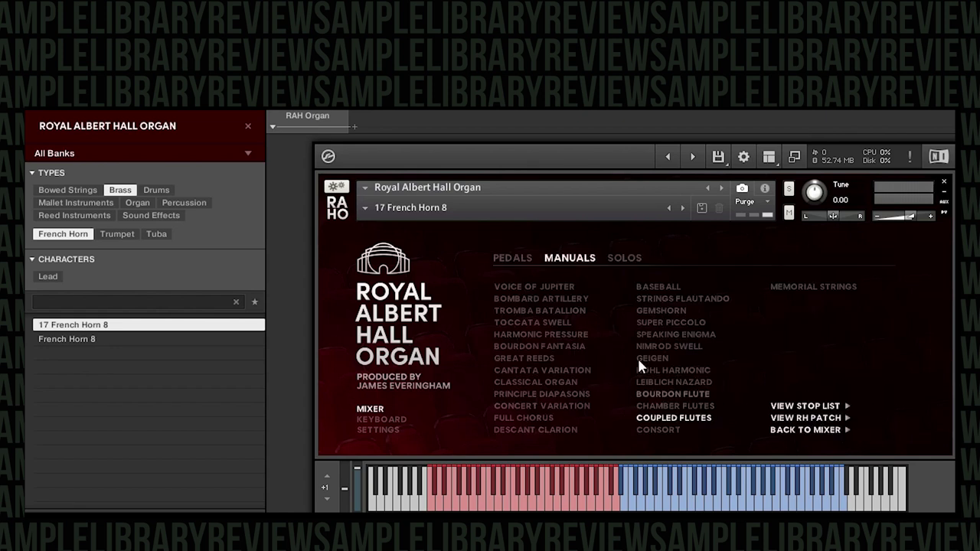
pyautogui.click(553, 286)
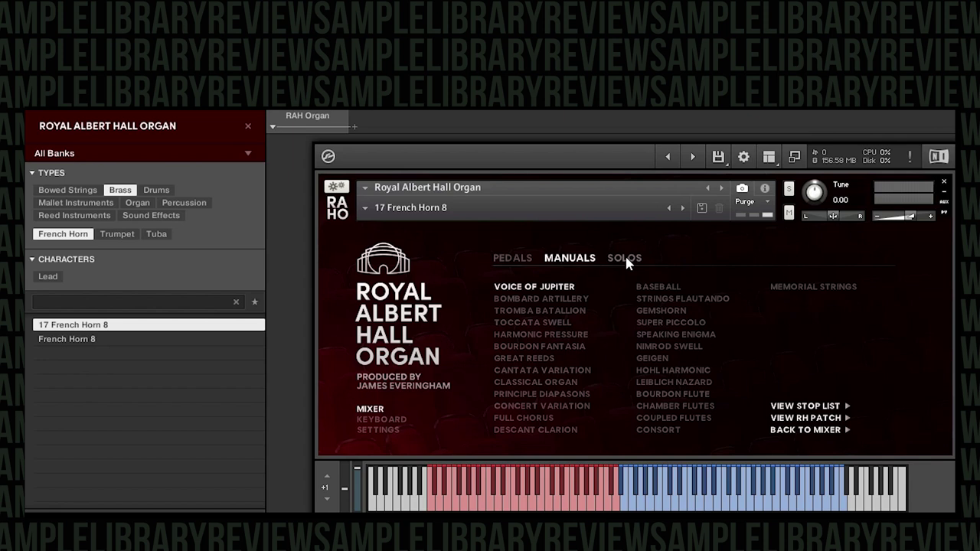
pyautogui.click(552, 371)
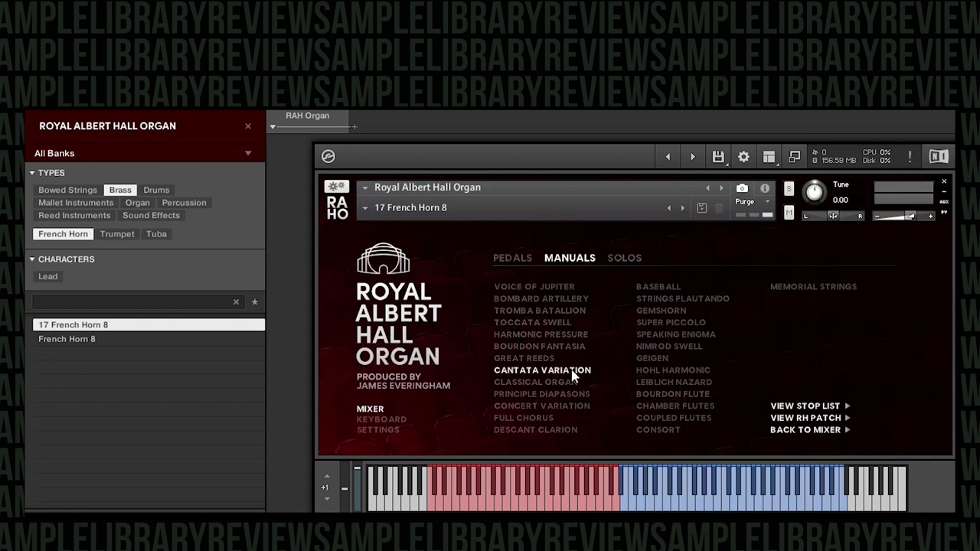
pyautogui.click(789, 430)
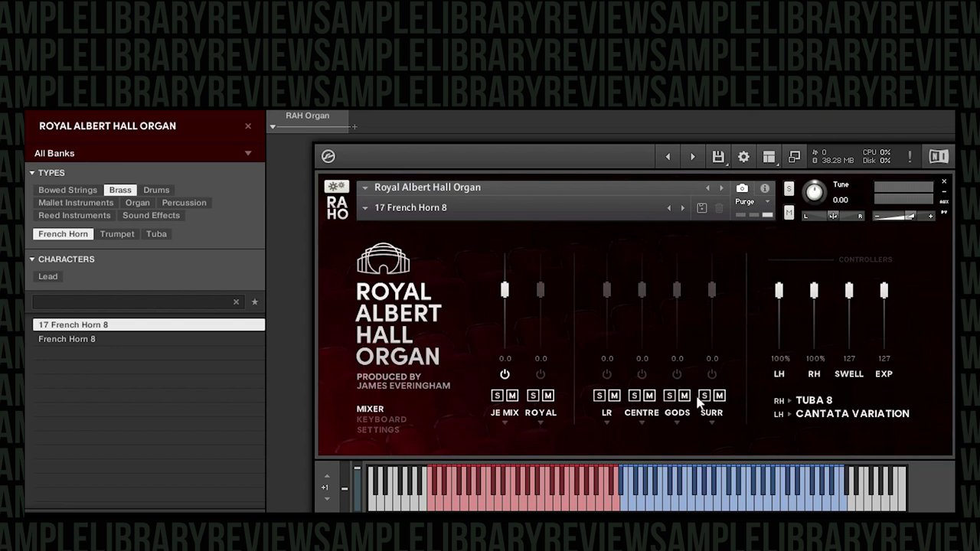
# - Try Bombard Artillery and Chamber Flutes from the Manuals stops on the right hand, settling on Coupled Flutes
pyautogui.click(812, 400)
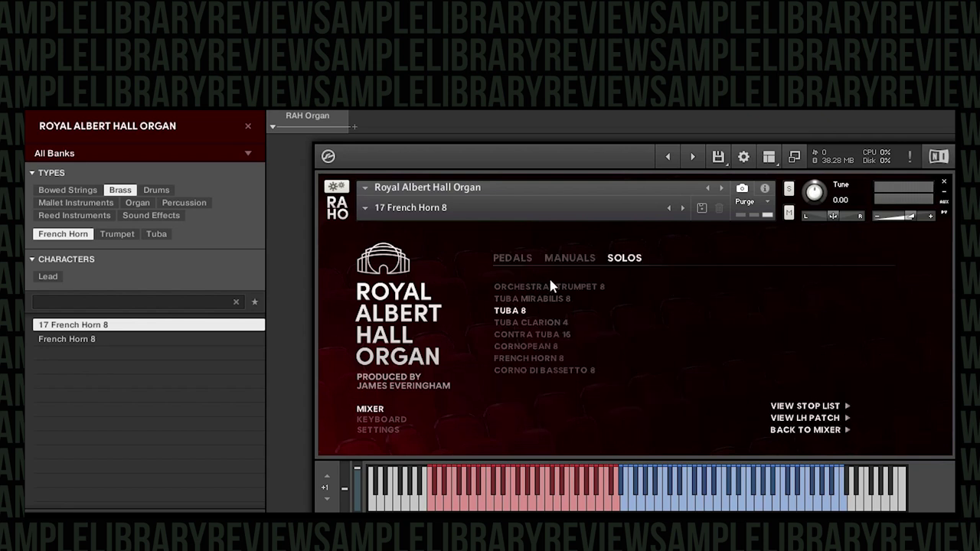
pyautogui.click(572, 259)
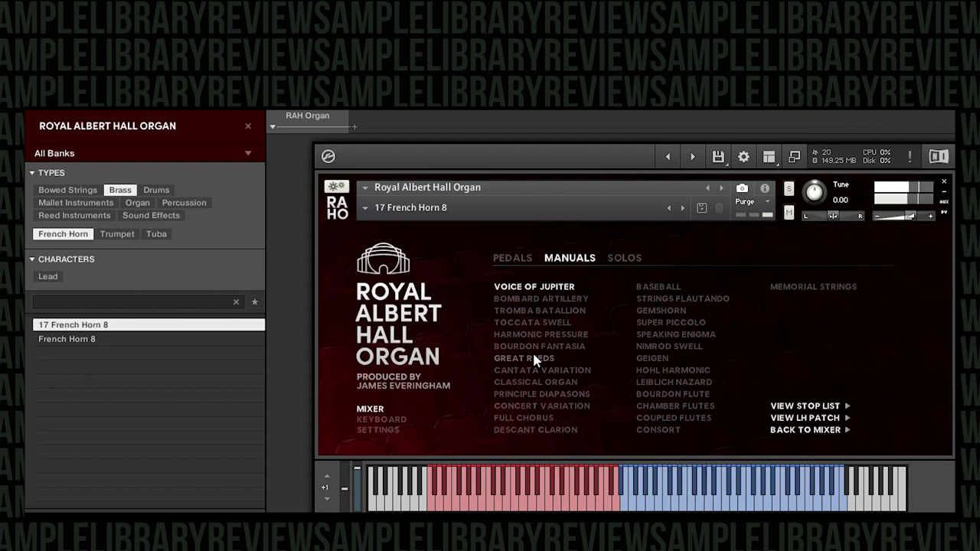
pyautogui.click(541, 299)
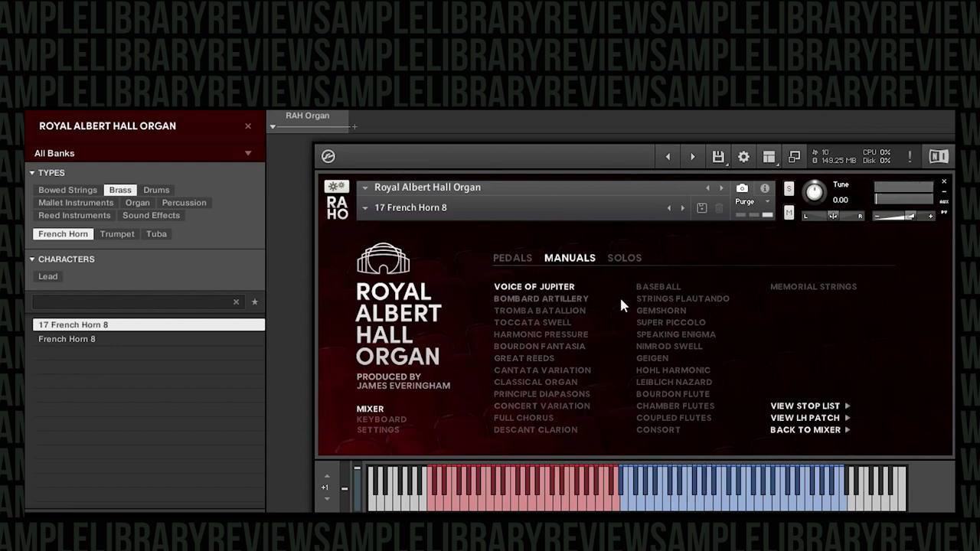
pyautogui.click(684, 406)
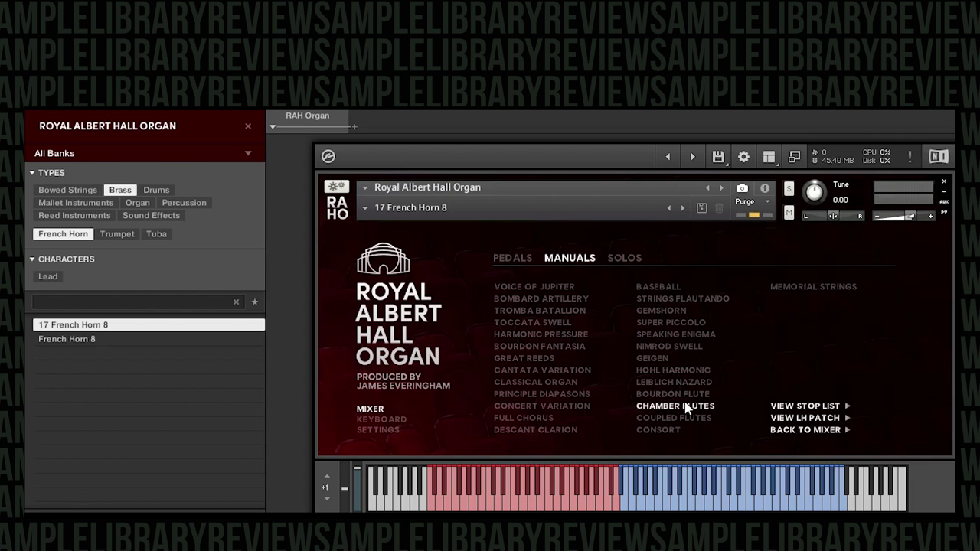
pyautogui.click(687, 420)
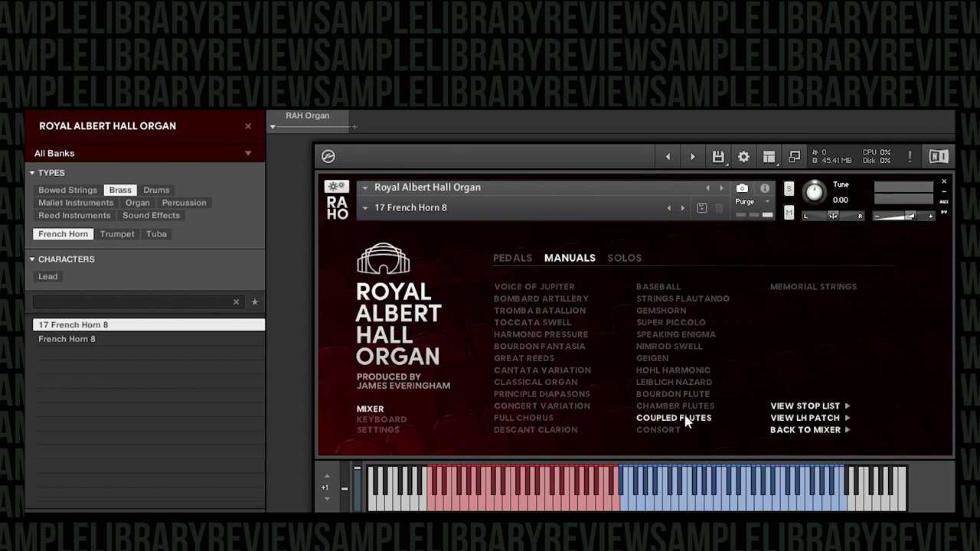